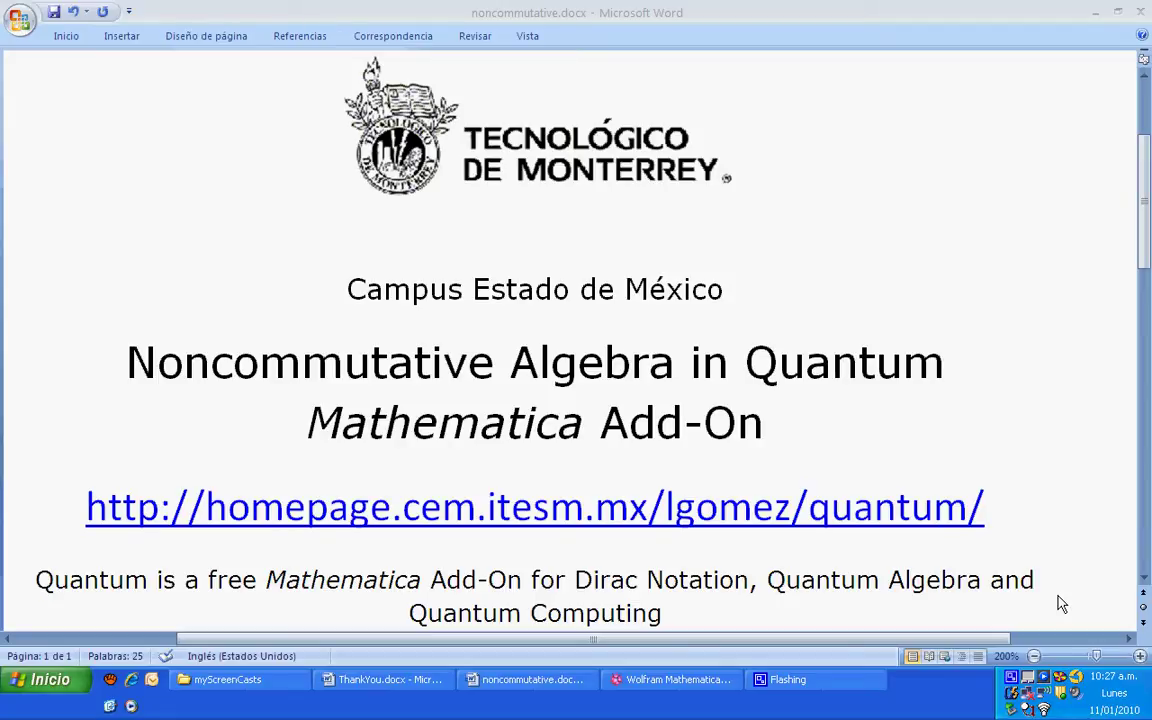
# Evaluate Expand[(a+b)^3] and a*b, getting a^3+3a^2b+3ab^2+b^3 and a b
pyautogui.click(1085, 14)
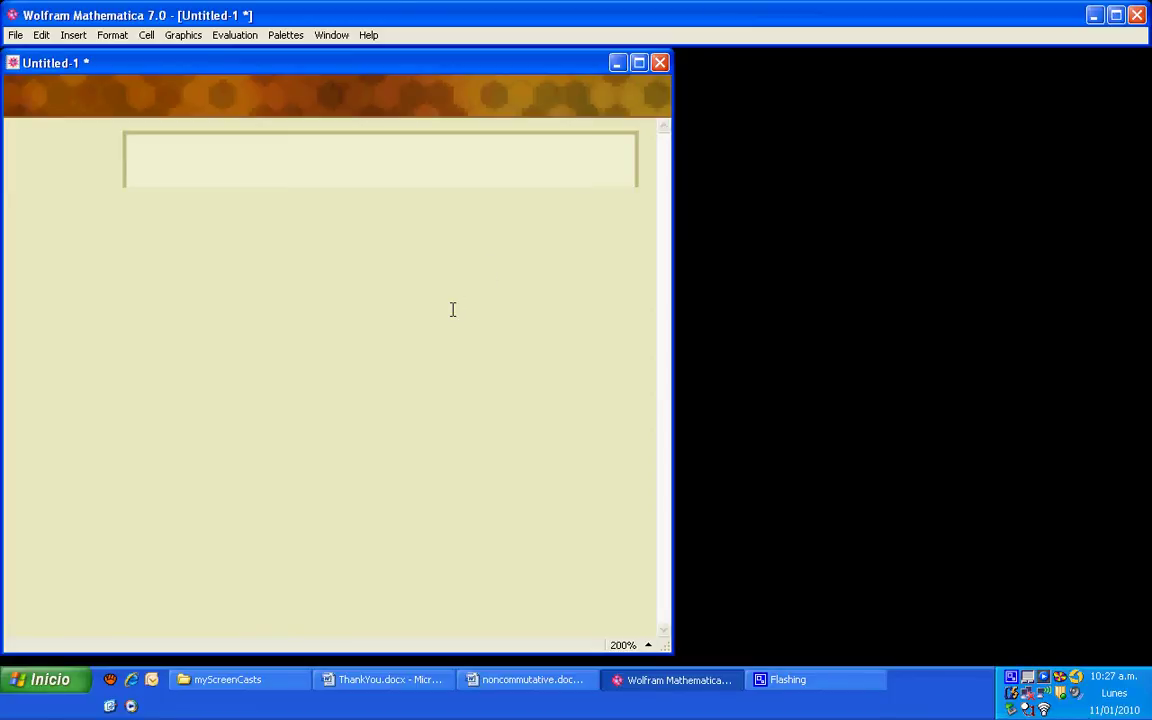
pyautogui.write('Expa')
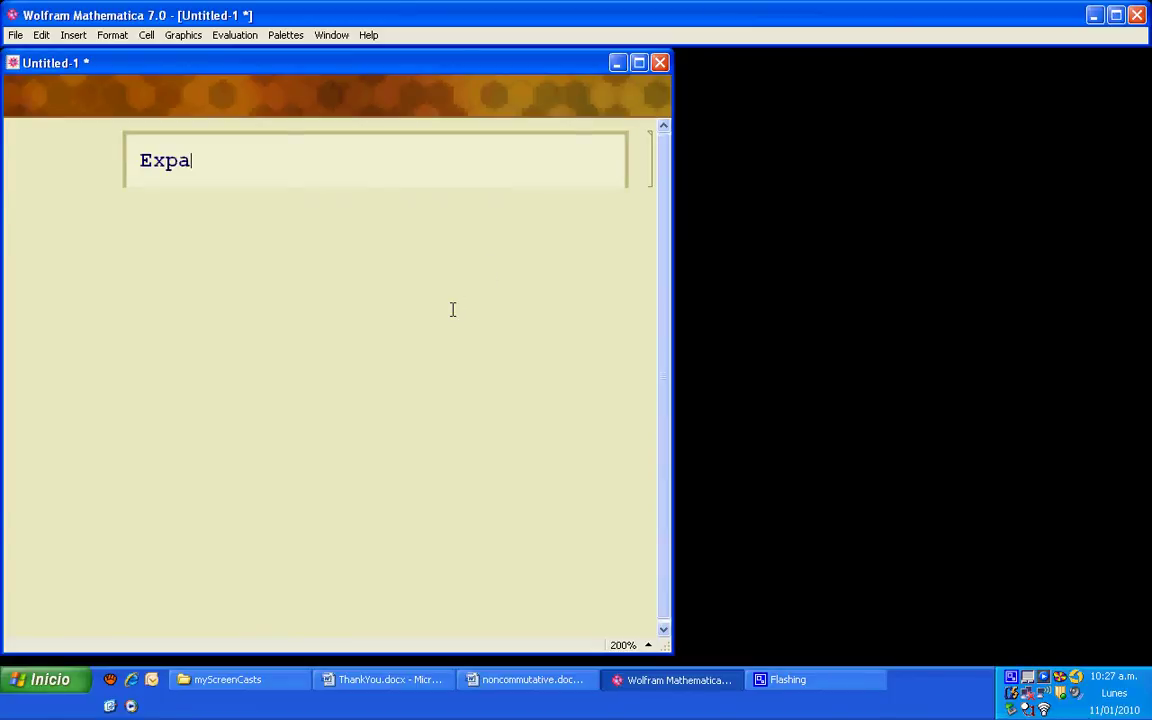
pyautogui.write('nd[')
pyautogui.write('(a + ')
pyautogui.write('b)')
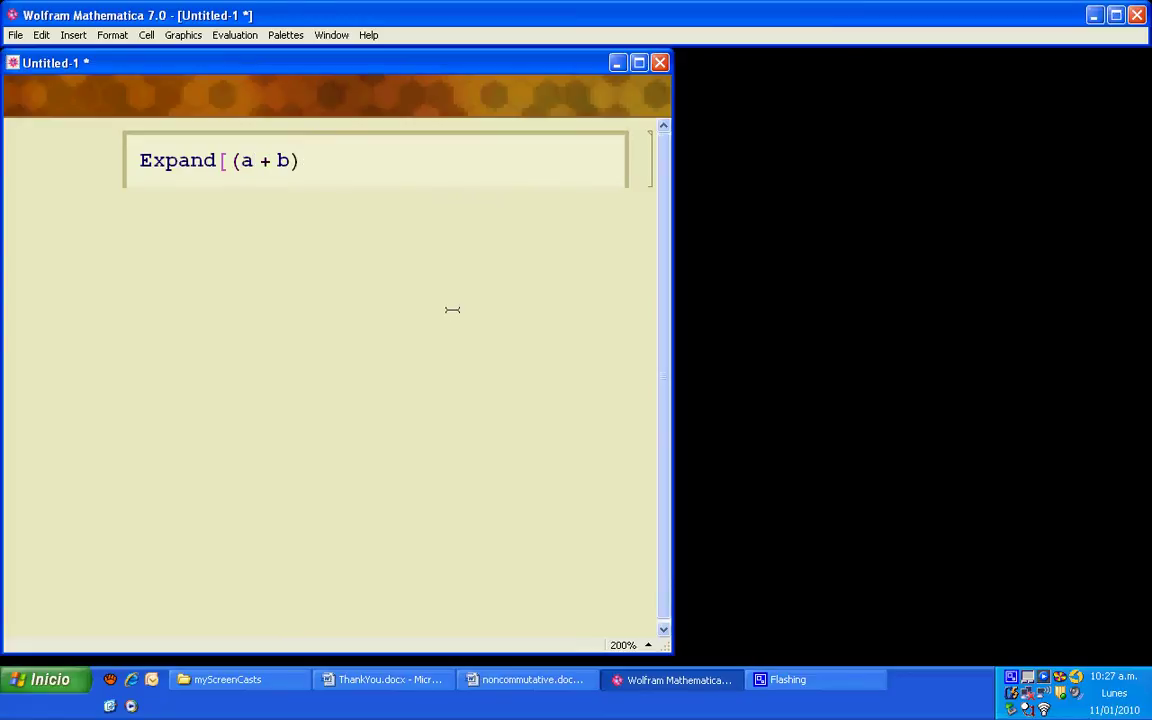
pyautogui.hotkey('ctrl', '6')
pyautogui.write('3')
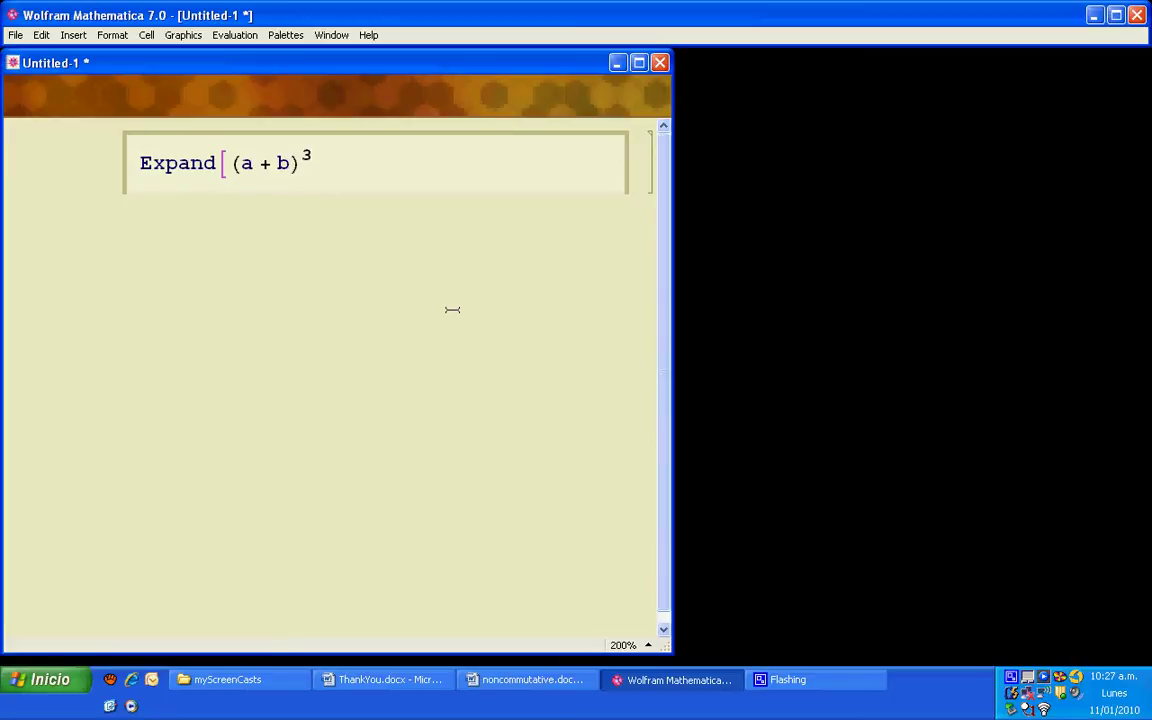
pyautogui.write(']')
pyautogui.hotkey('shift', 'Return')
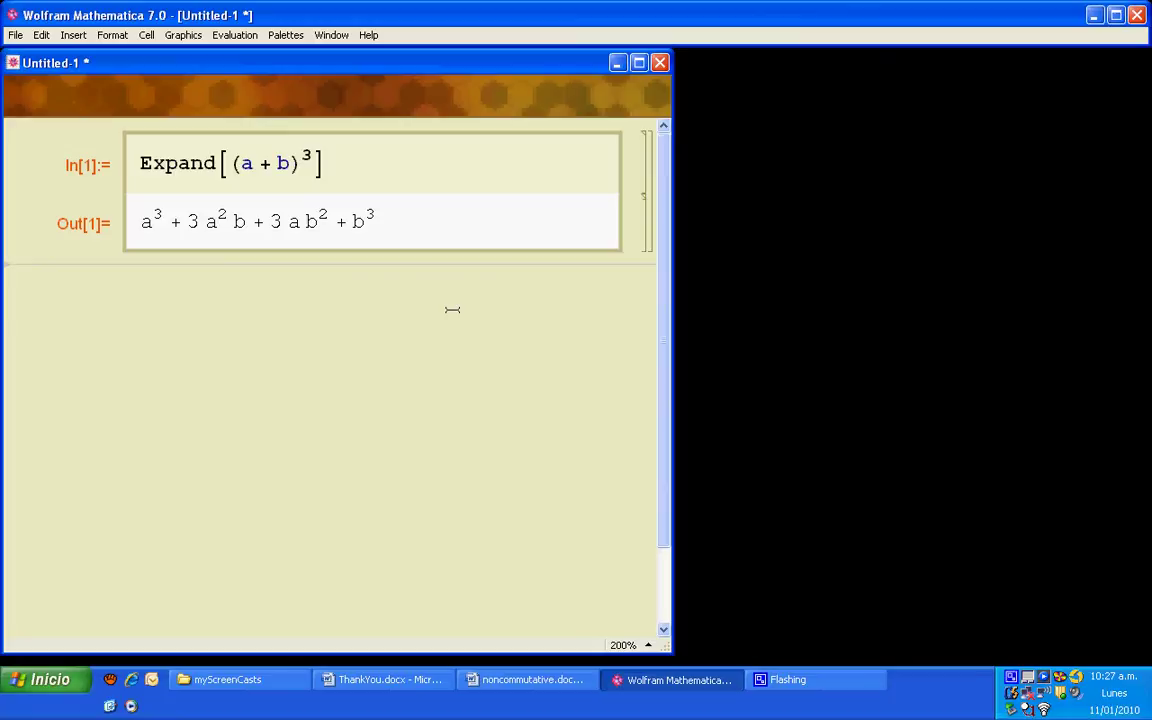
pyautogui.write('a ')
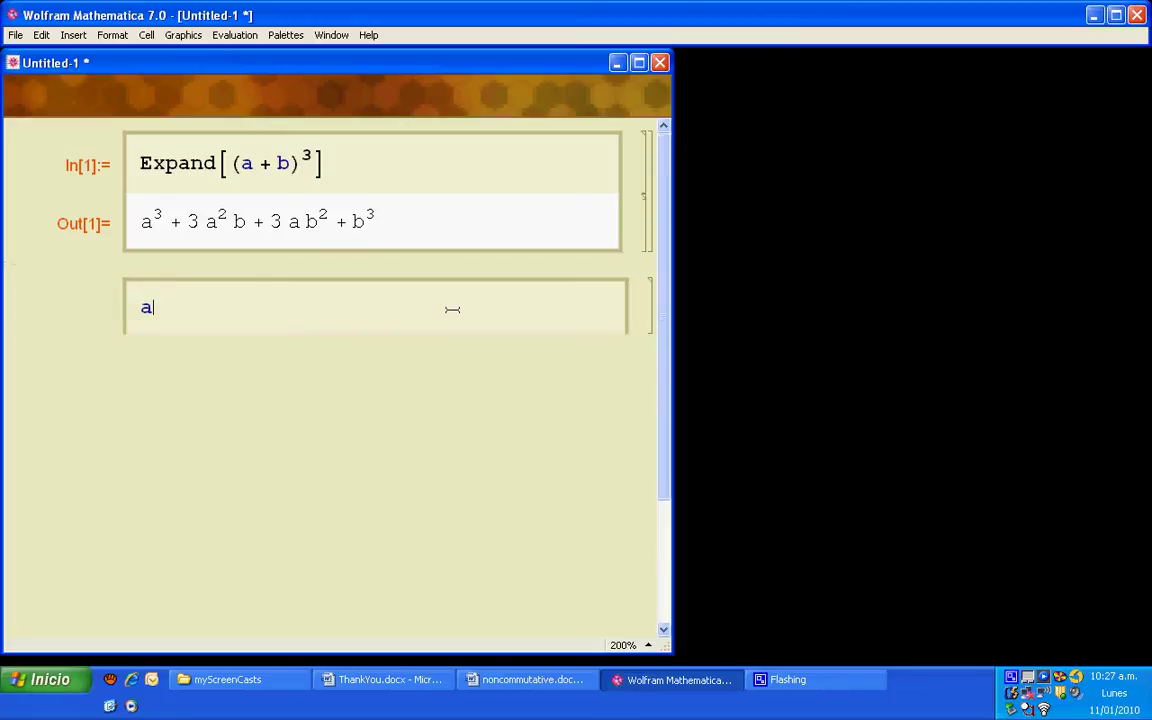
pyautogui.write('* b')
pyautogui.hotkey('shift', 'Return')
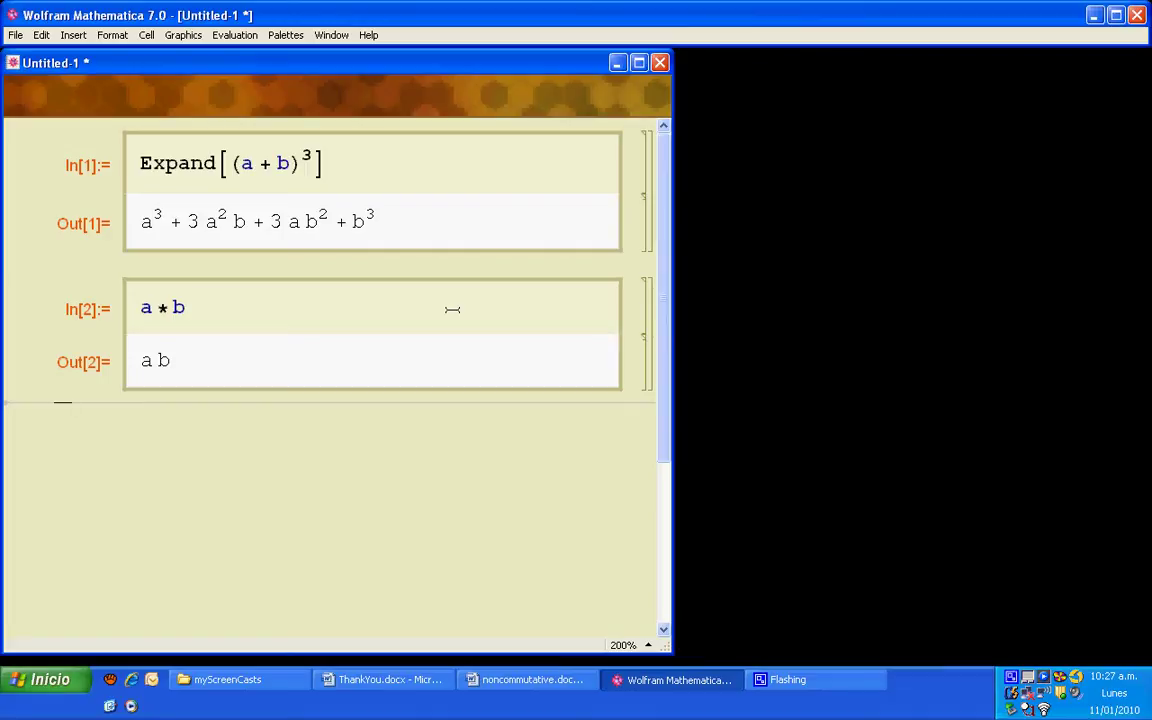
# Load the Quantum`Notation` package from the Quantum Algebra palette
pyautogui.click(291, 38)
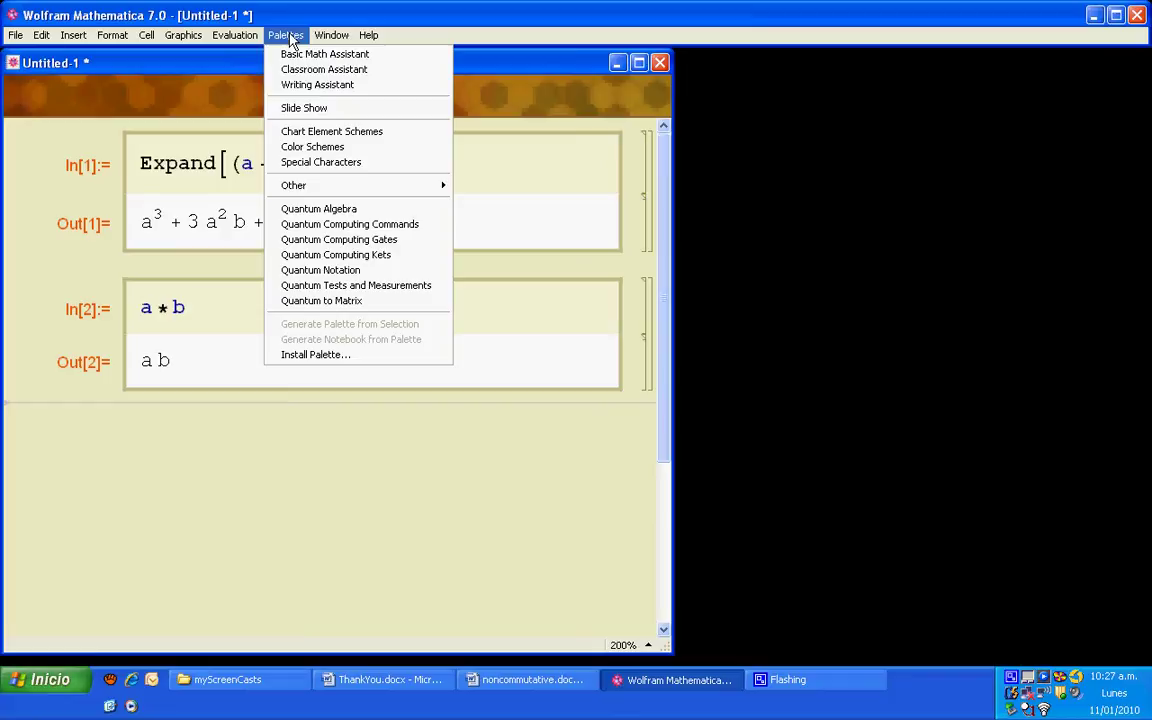
pyautogui.click(352, 212)
pyautogui.click(742, 416)
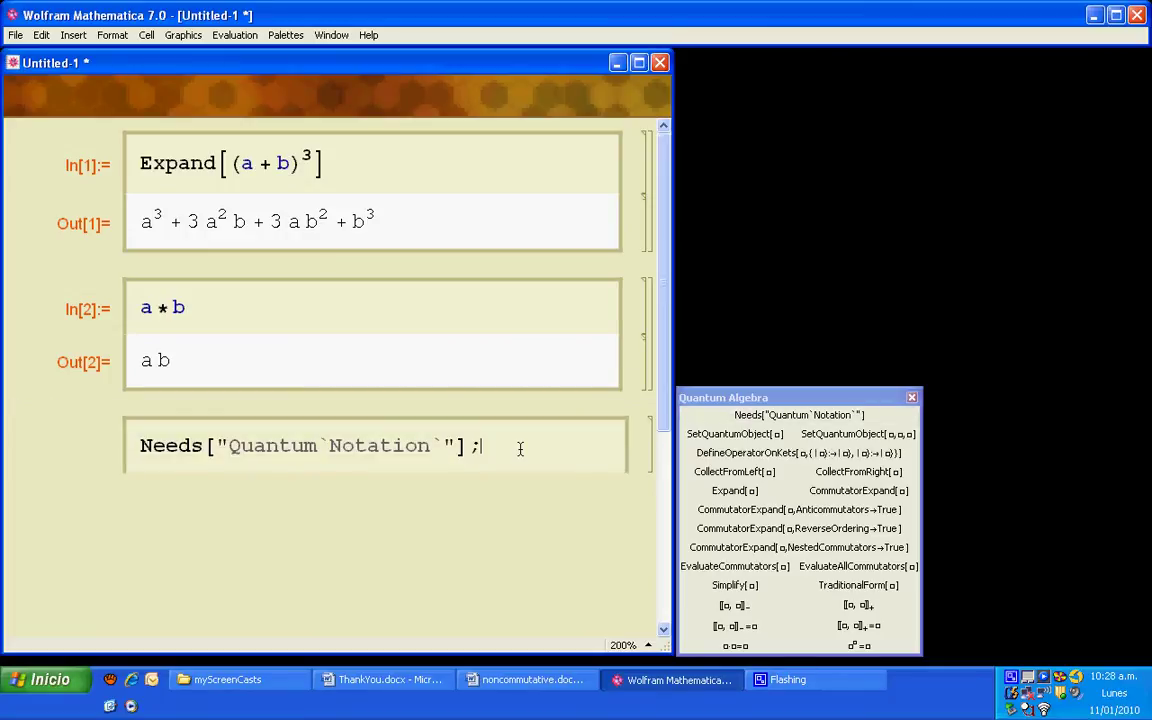
pyautogui.hotkey('shift', 'Return')
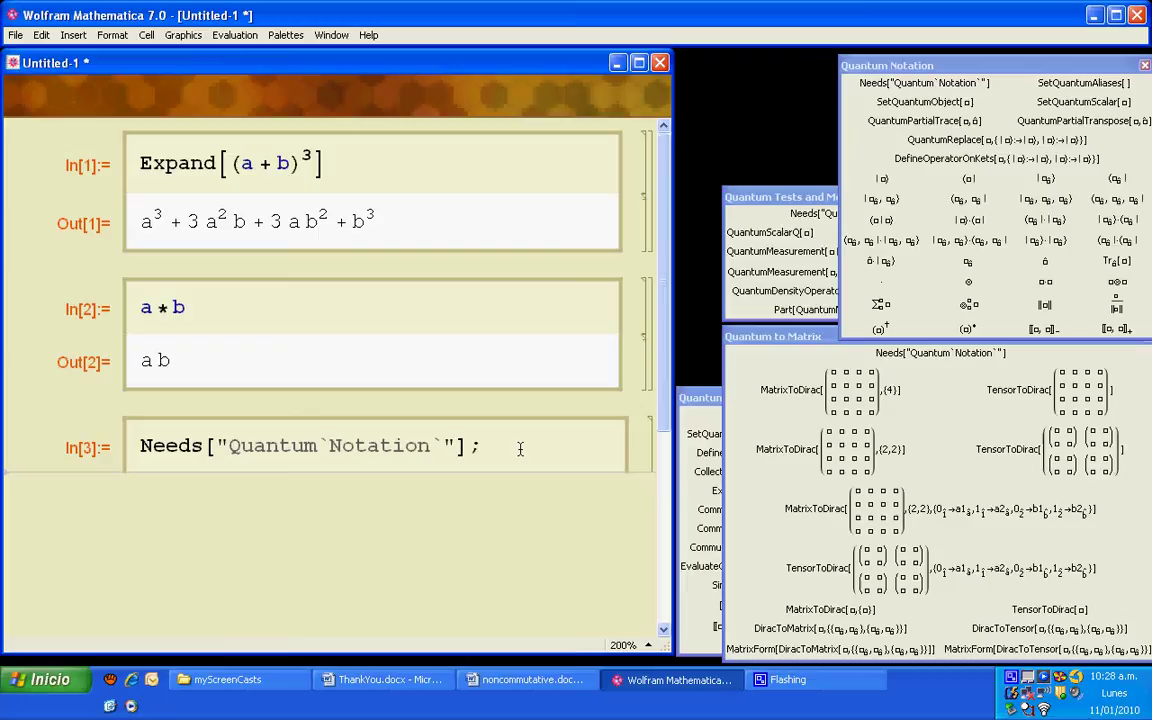
# Declare a and b as quantum objects with SetQuantumObject[a, b];
pyautogui.click(710, 400)
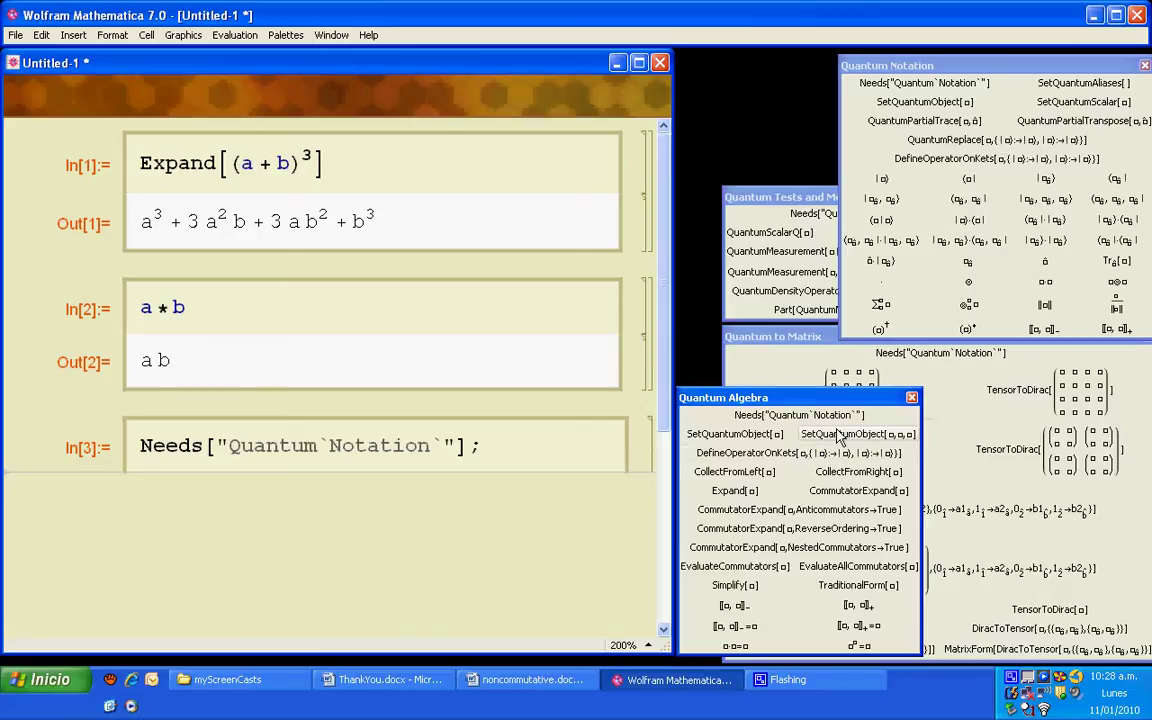
pyautogui.click(740, 434)
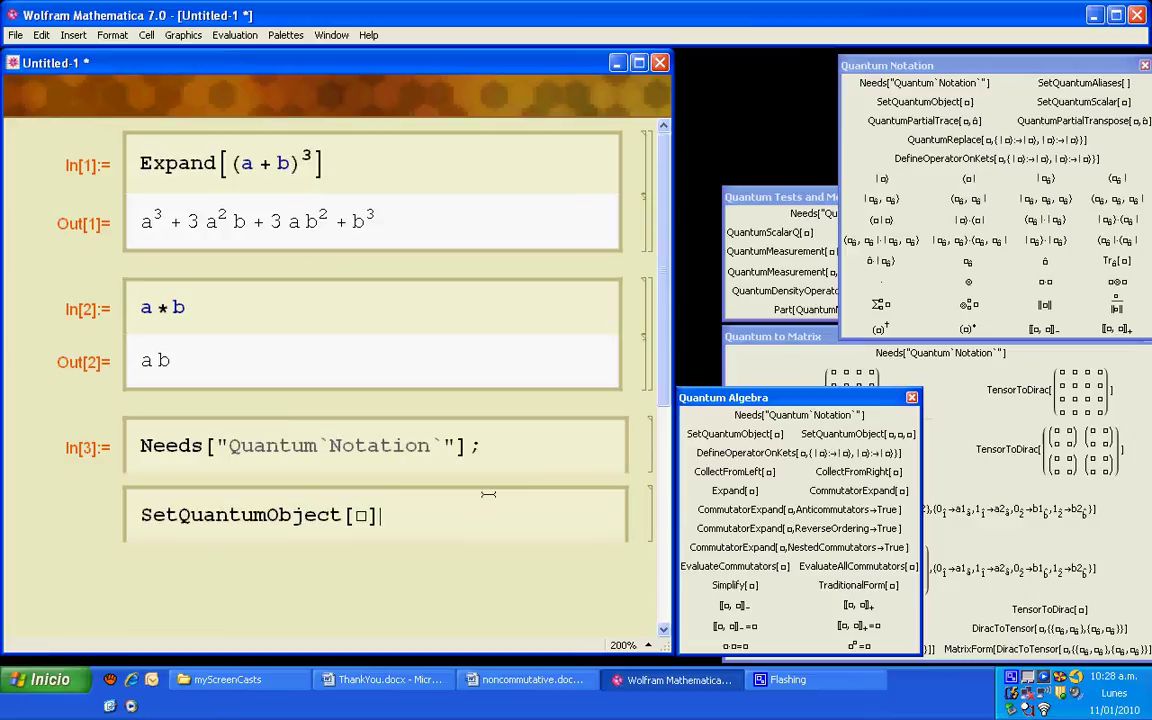
pyautogui.click(361, 514)
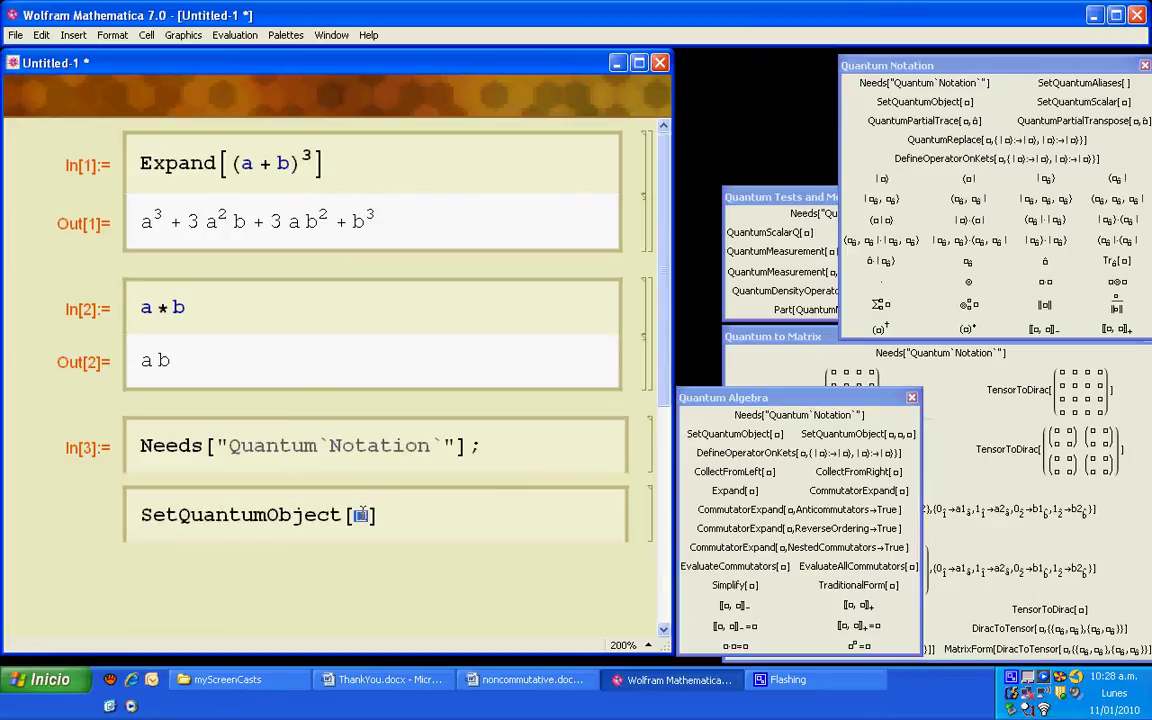
pyautogui.write('a, b')
pyautogui.press('Right')
pyautogui.write(';')
pyautogui.hotkey('shift', 'Return')
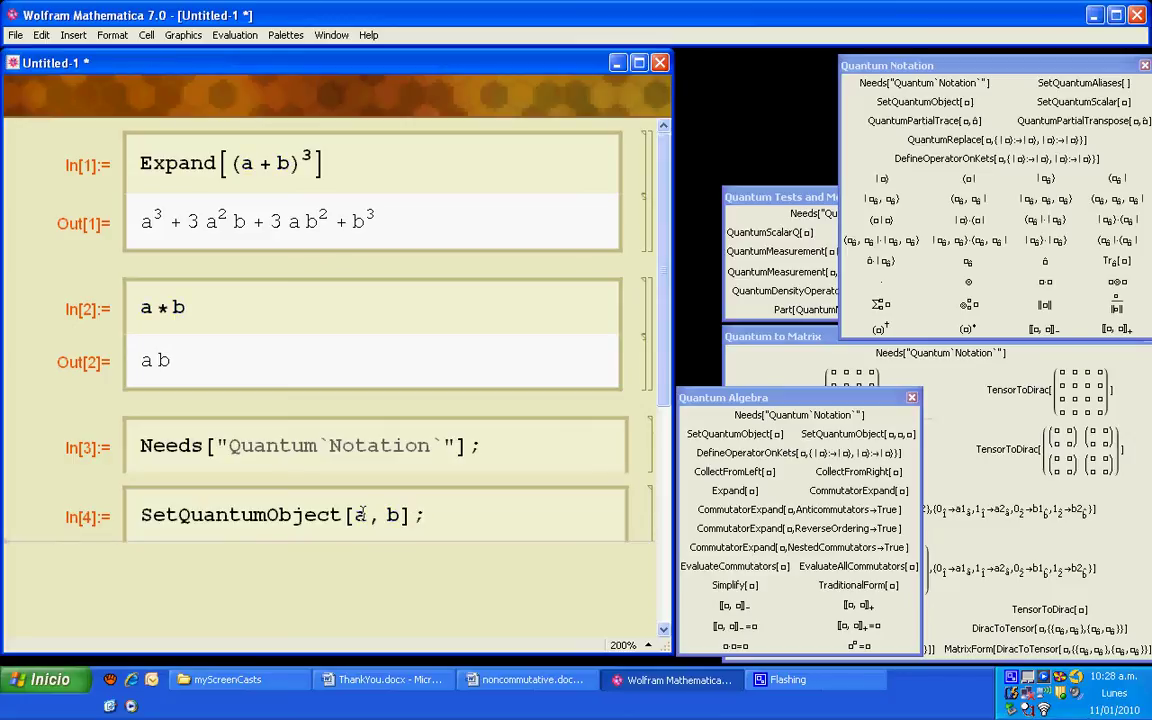
# Copy Expand[(a+b)^3] into a new cell and re-evaluate it with noncommuting a and b
pyautogui.doubleClick(182, 164)
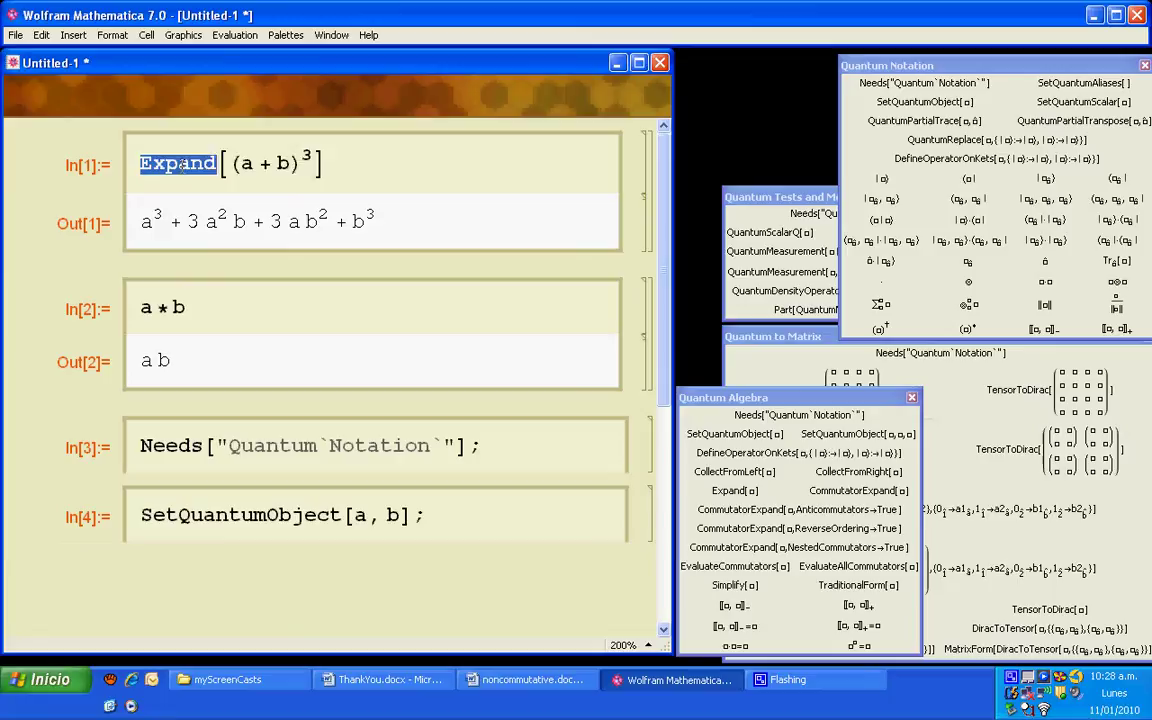
pyautogui.click(182, 164)
pyautogui.moveTo(182, 166); pyautogui.dragTo(224, 560)
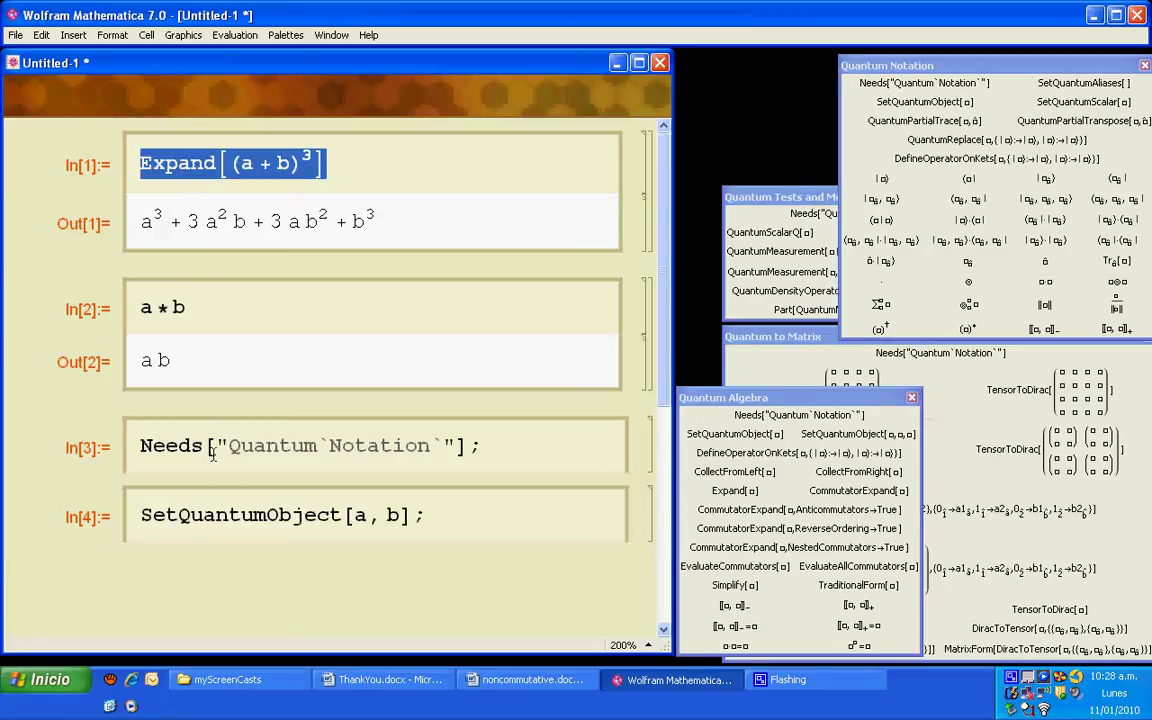
pyautogui.hotkey('shift', 'Return')
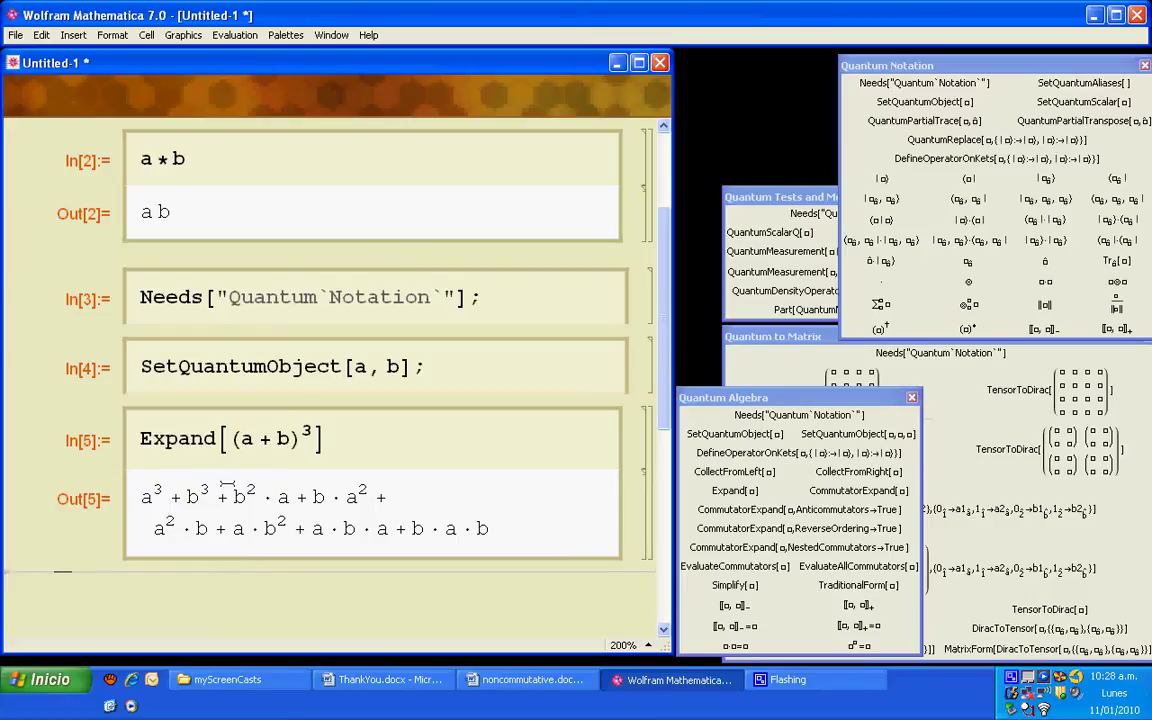
# Highlight the ordered terms b², b·a², b²·a and a·b² in the eight-term result
pyautogui.moveTo(234, 496); pyautogui.dragTo(372, 496)
pyautogui.doubleClick(318, 497)
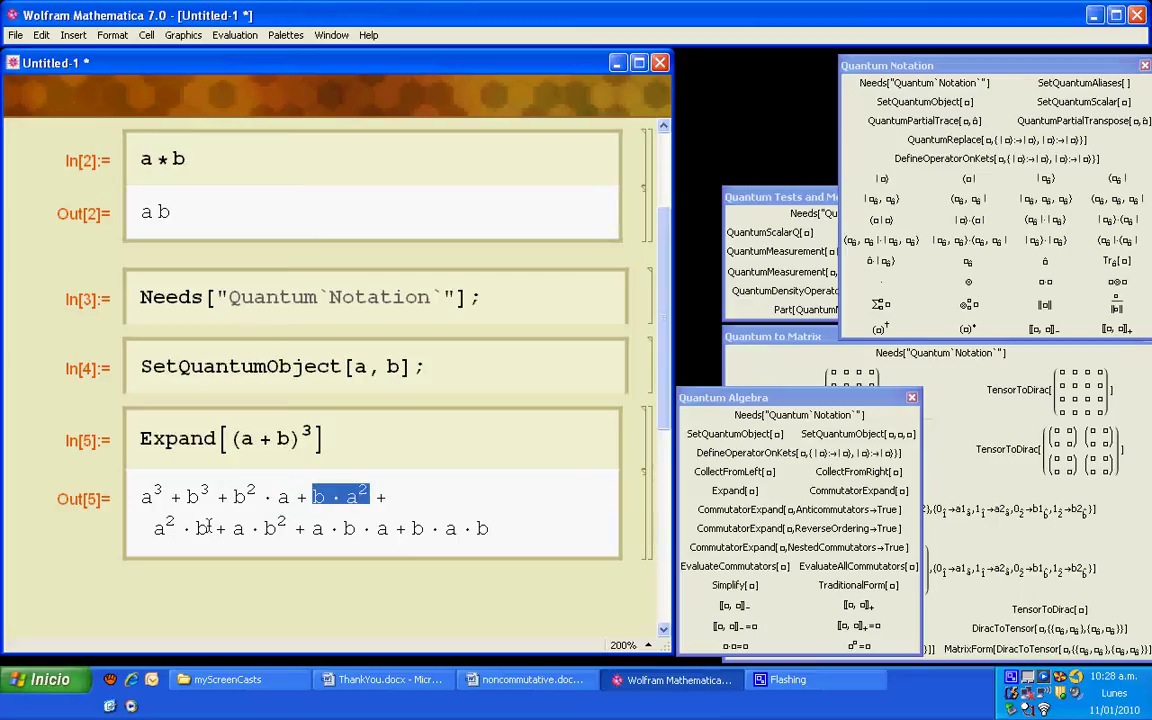
pyautogui.moveTo(233, 497); pyautogui.dragTo(290, 497)
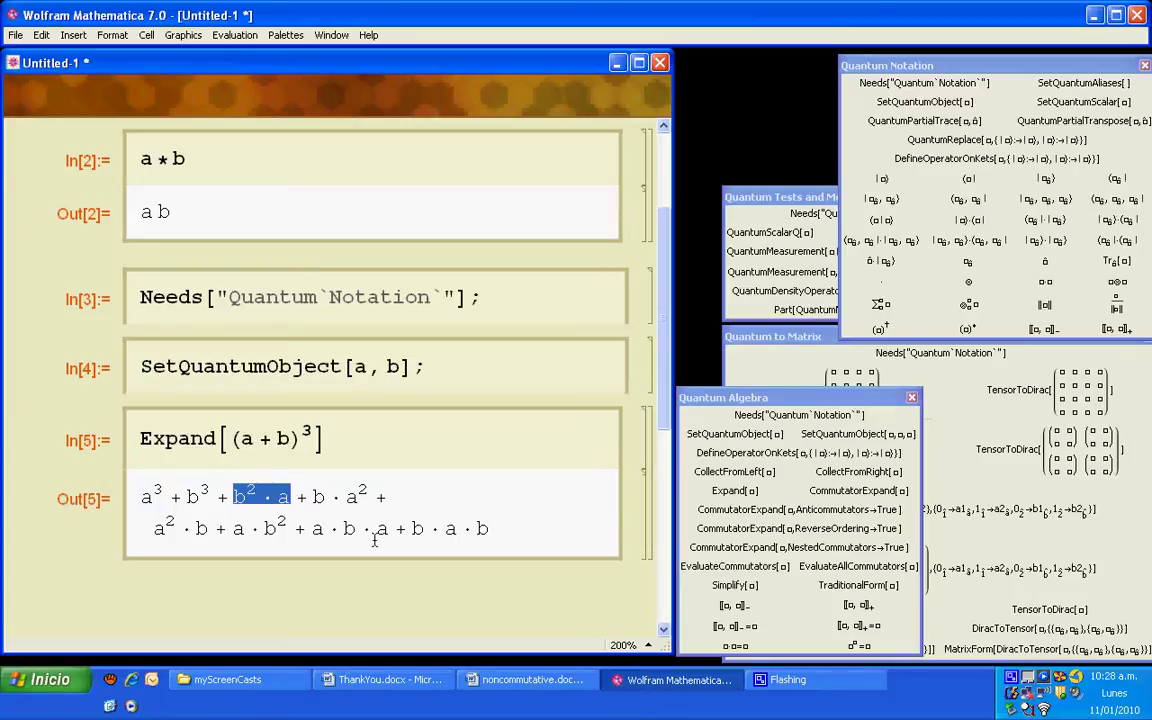
pyautogui.moveTo(224, 528); pyautogui.dragTo(288, 528)
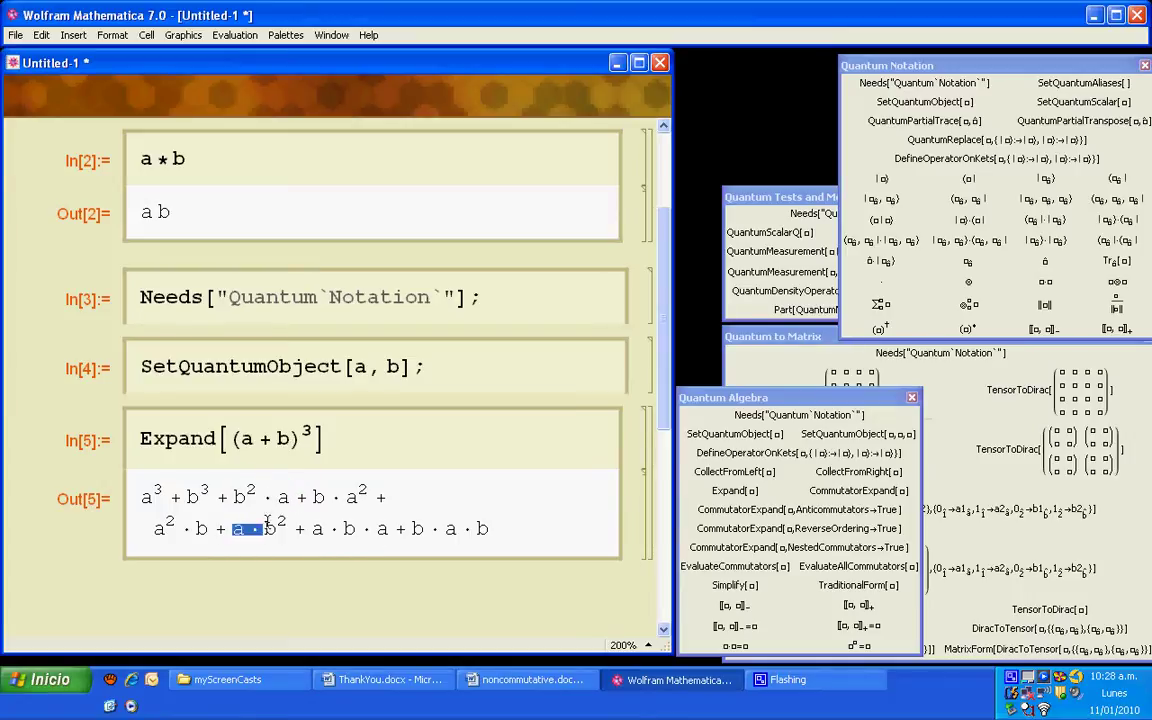
# Evaluate a*b on the quantum objects and review the Times::ketket error and $Aborted
pyautogui.click(294, 580)
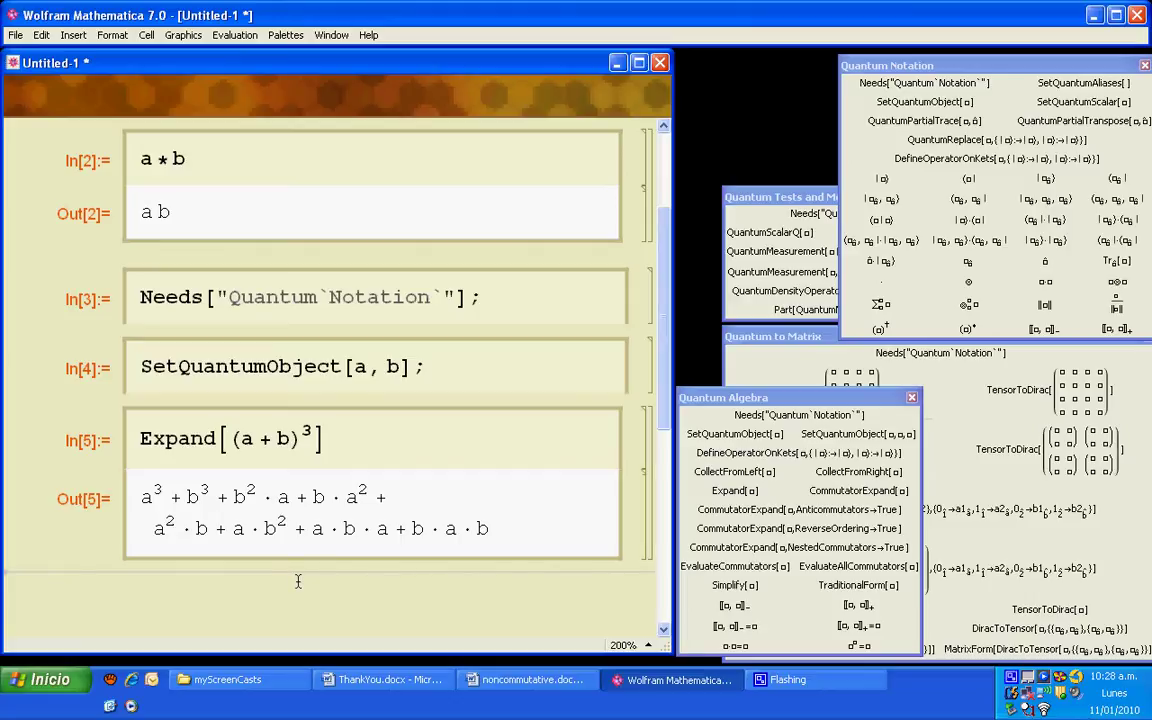
pyautogui.write('a * ')
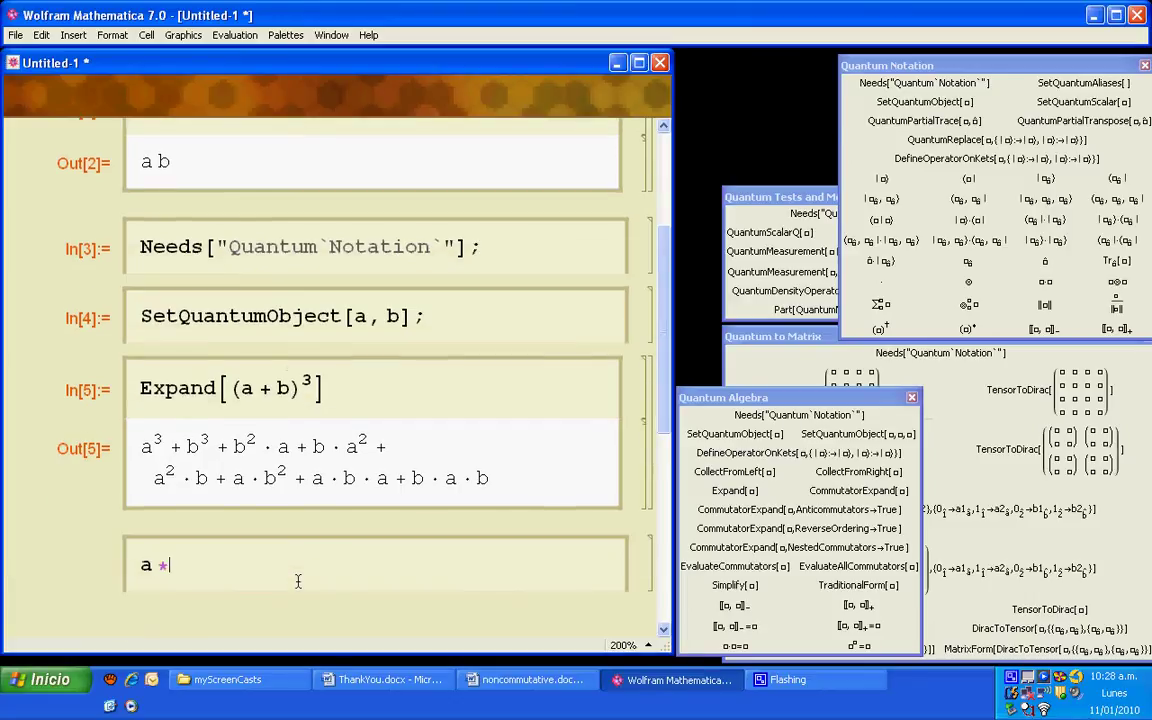
pyautogui.write('b')
pyautogui.hotkey('shift', 'Return')
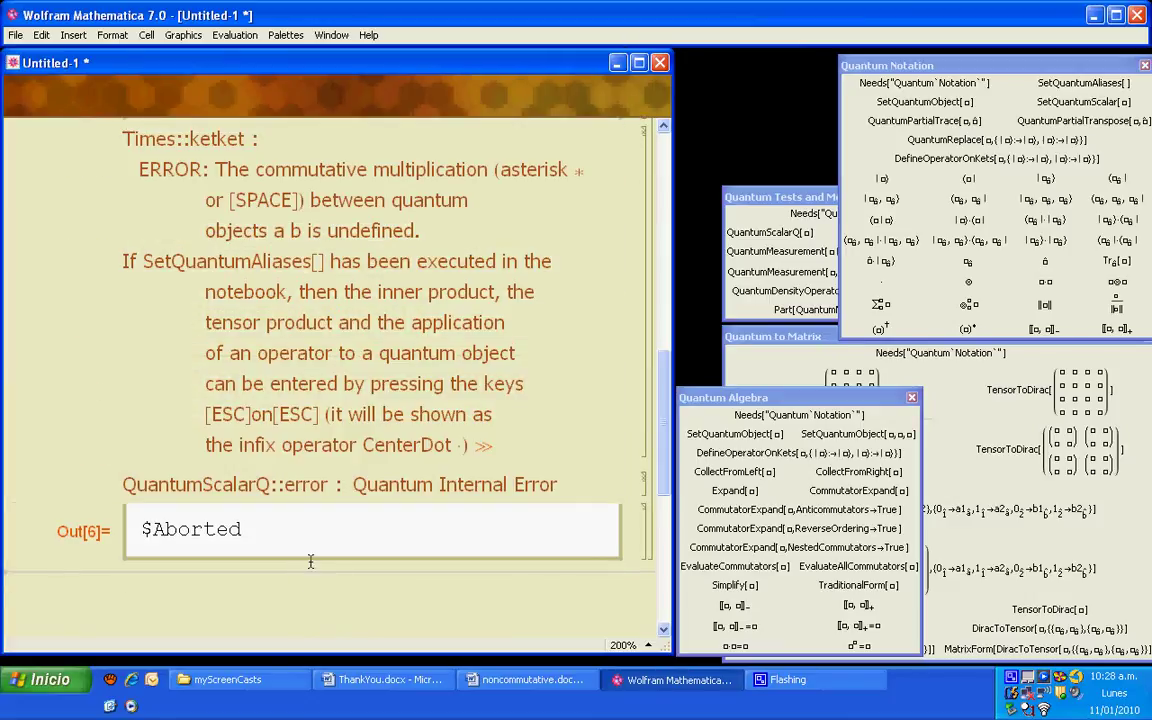
pyautogui.scroll(5, 594, 360)
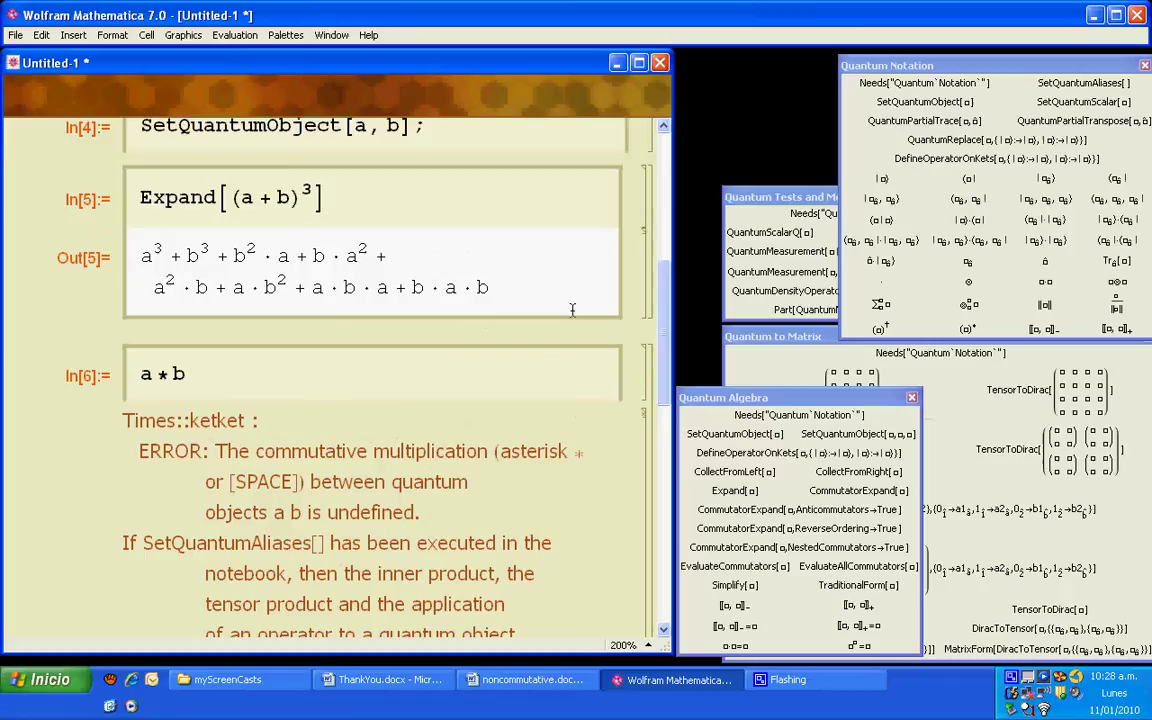
pyautogui.doubleClick(160, 373)
pyautogui.scroll(1, 660, 370)
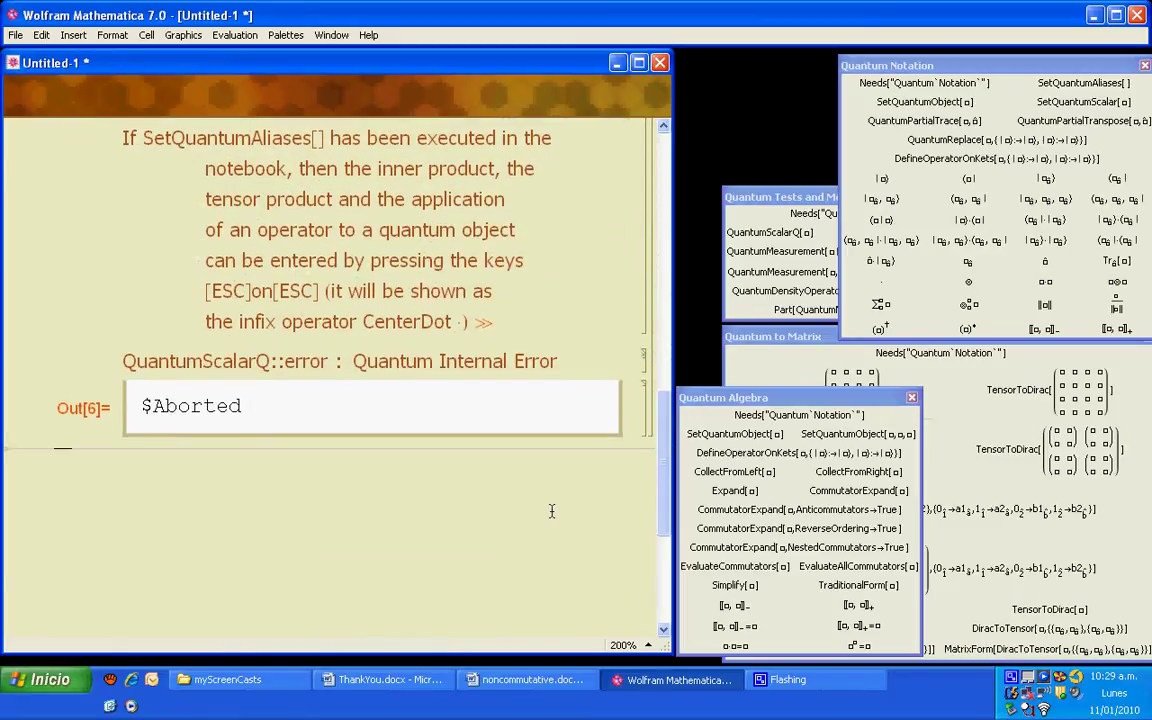
# Evaluate the noncommutative product a · b using the palette's CenterDot
pyautogui.write('a')
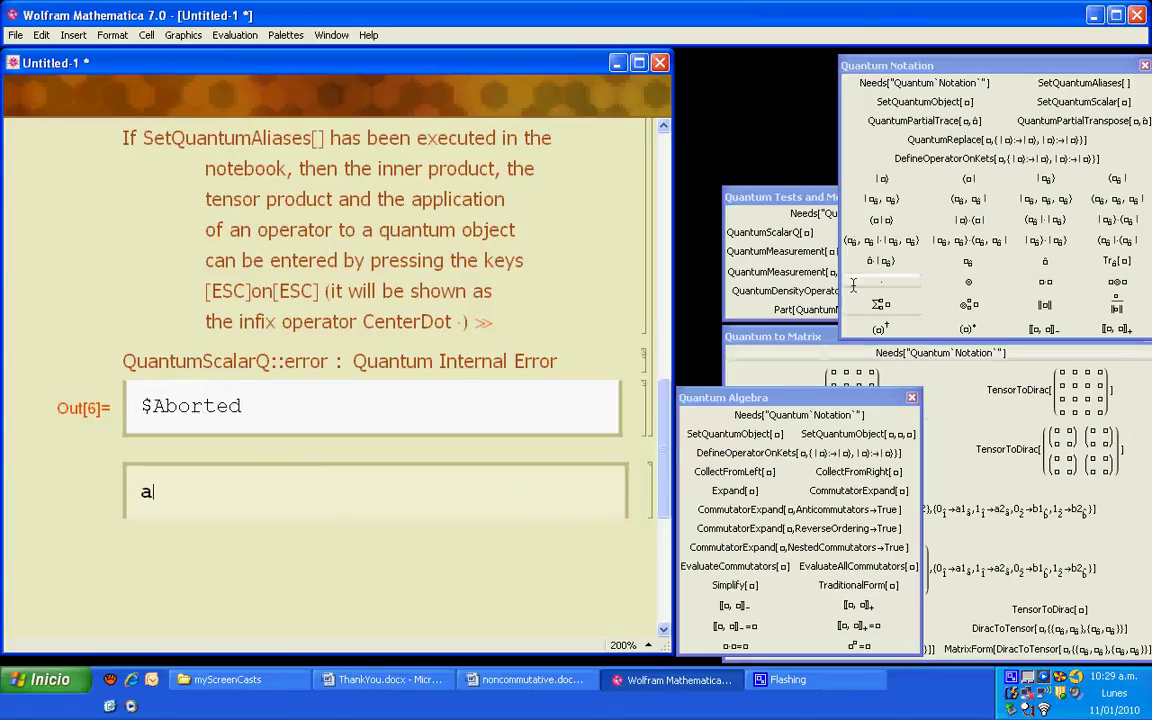
pyautogui.moveTo(970, 60); pyautogui.dragTo(826, 75)
pyautogui.click(739, 293)
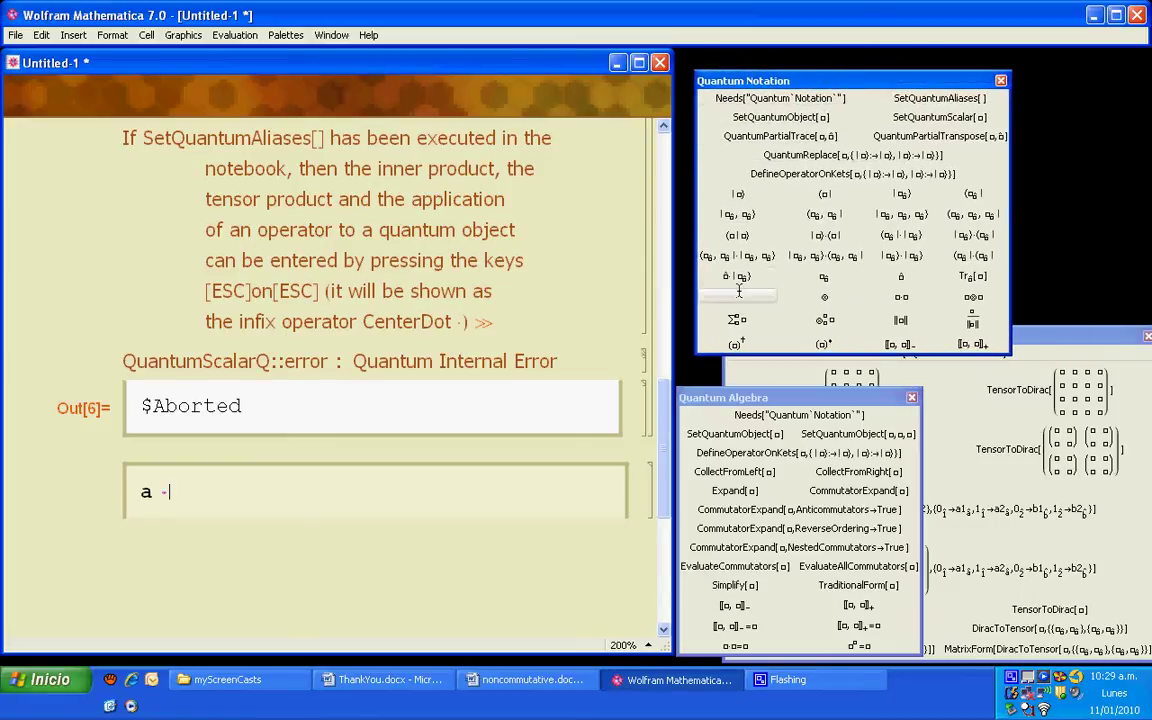
pyautogui.write(' b')
pyautogui.hotkey('shift', 'Return')
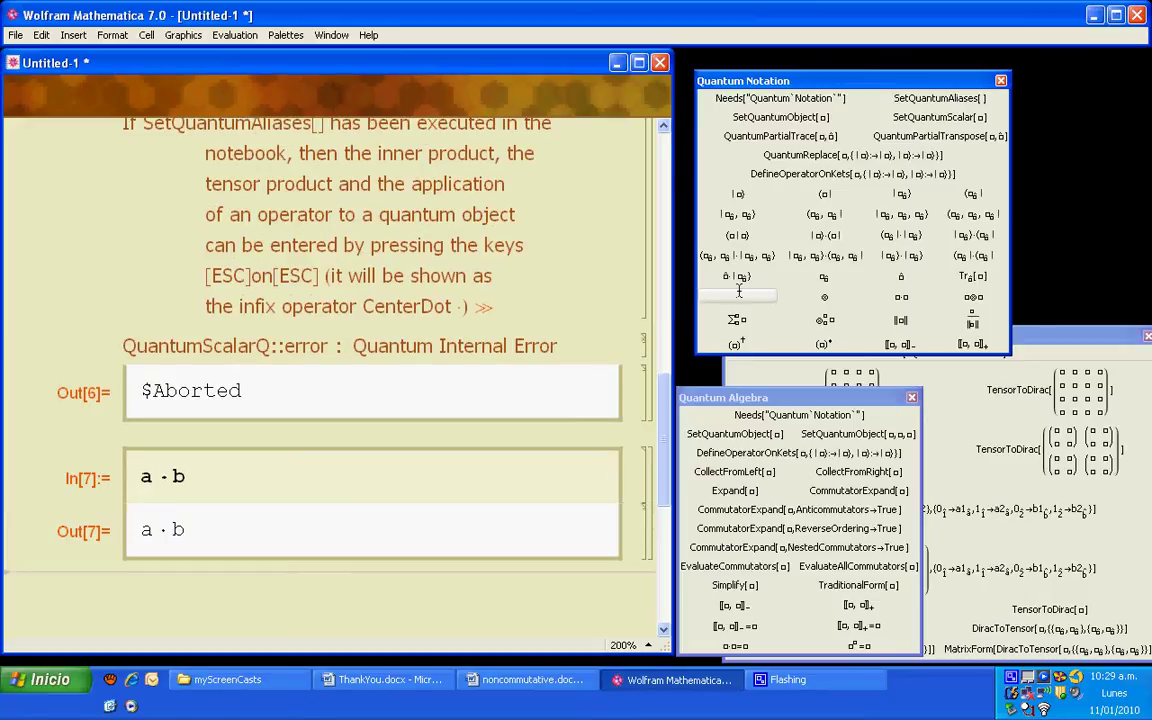
# Evaluate b · a, which stays in its written order
pyautogui.write('b')
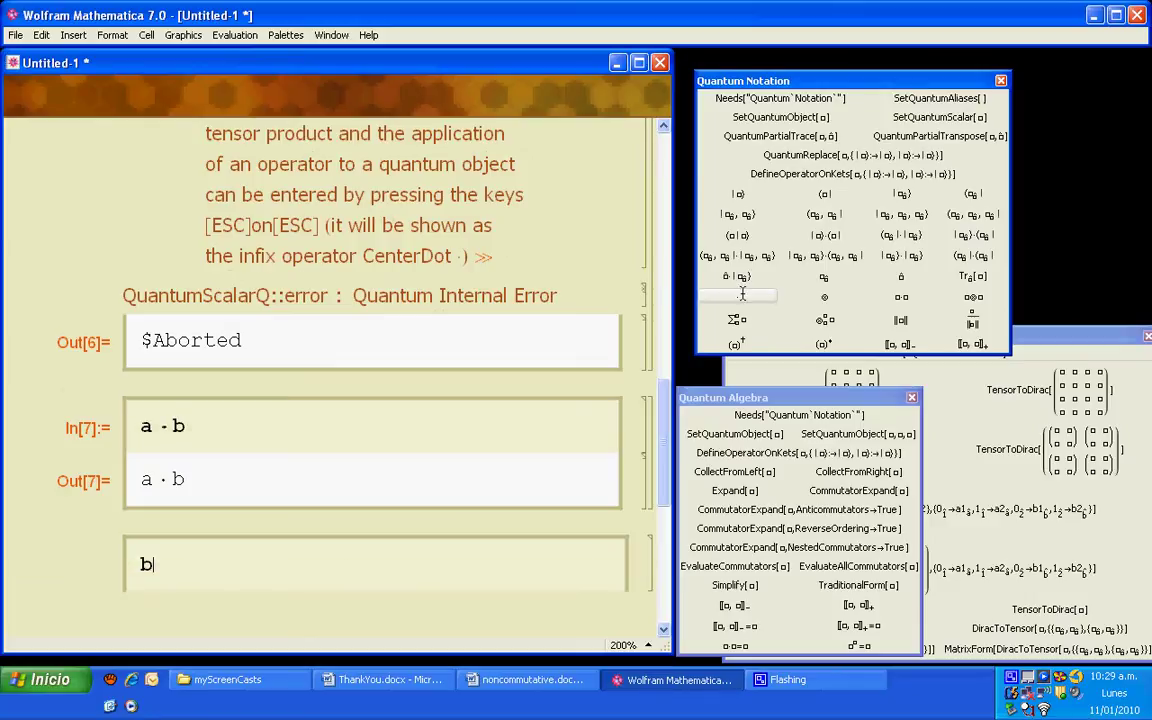
pyautogui.click(741, 293)
pyautogui.write('a')
pyautogui.hotkey('shift', 'Return')
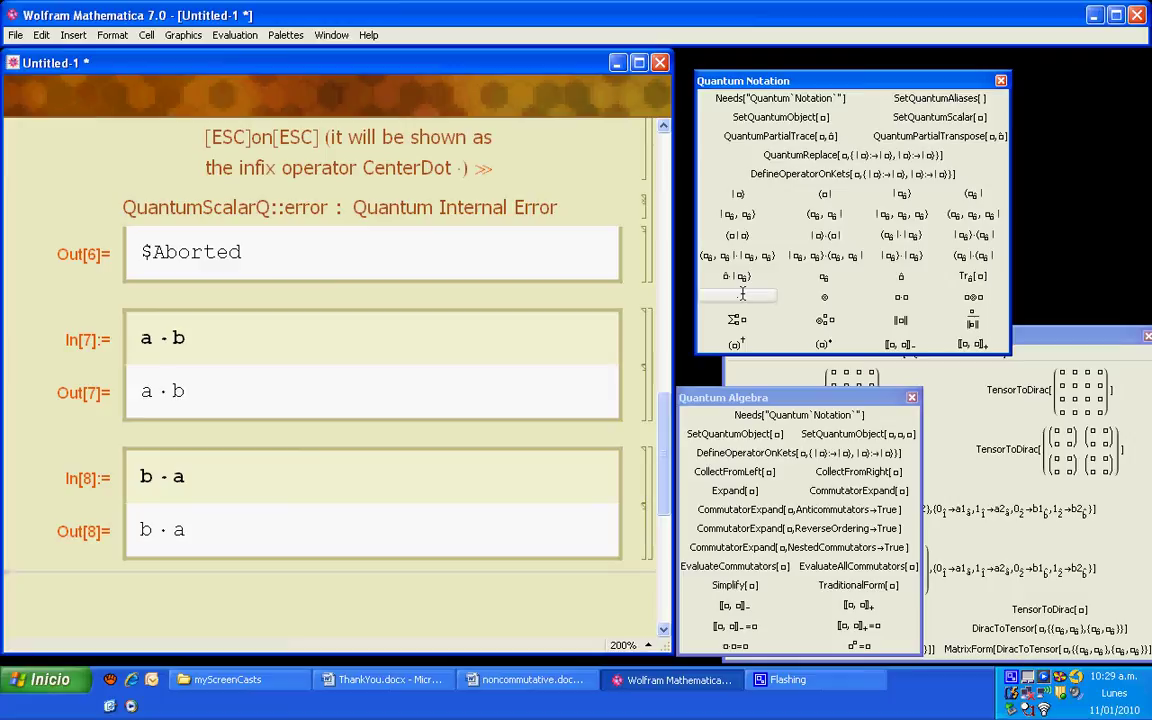
pyautogui.click(738, 606)
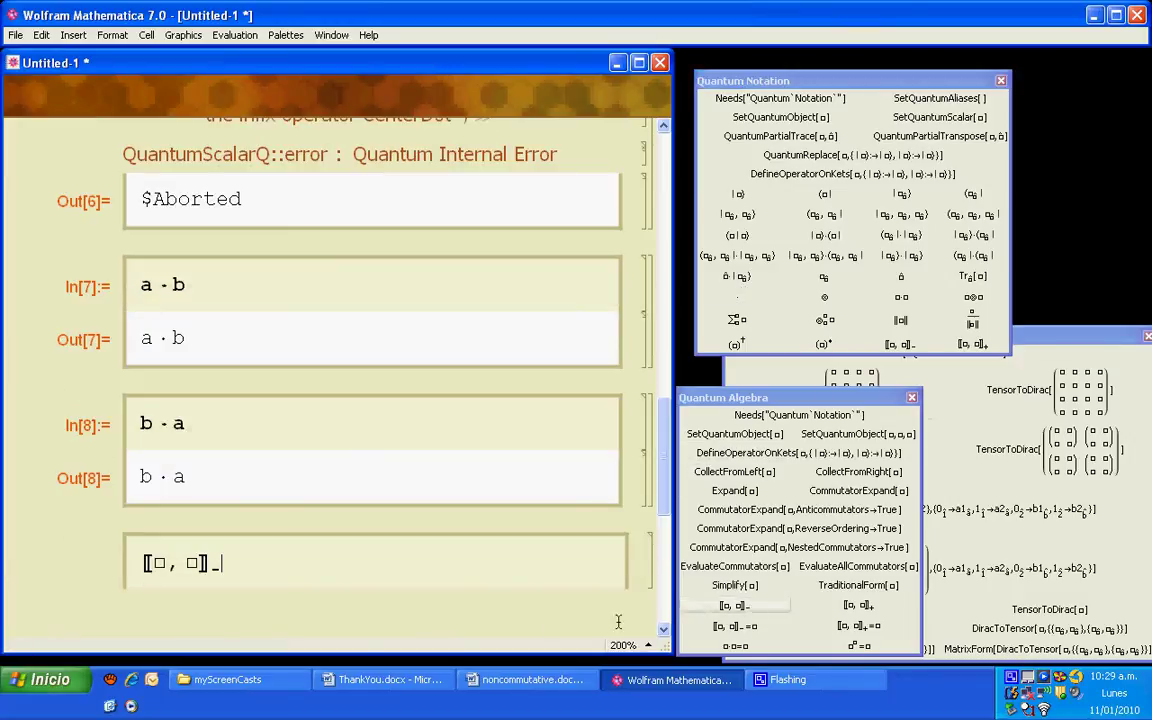
# Evaluate the commutator [[a, b]]₋, returned unevaluated as Out[9]
pyautogui.click(159, 564)
pyautogui.write('a')
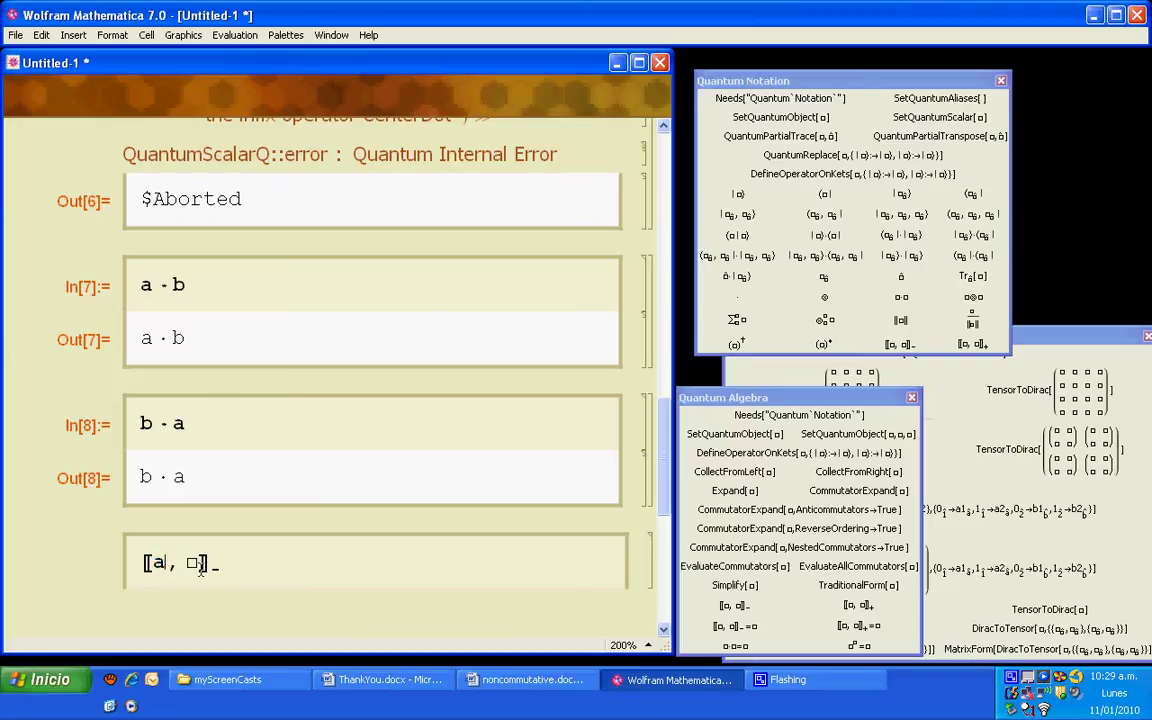
pyautogui.click(191, 563)
pyautogui.write('b')
pyautogui.hotkey('shift', 'Return')
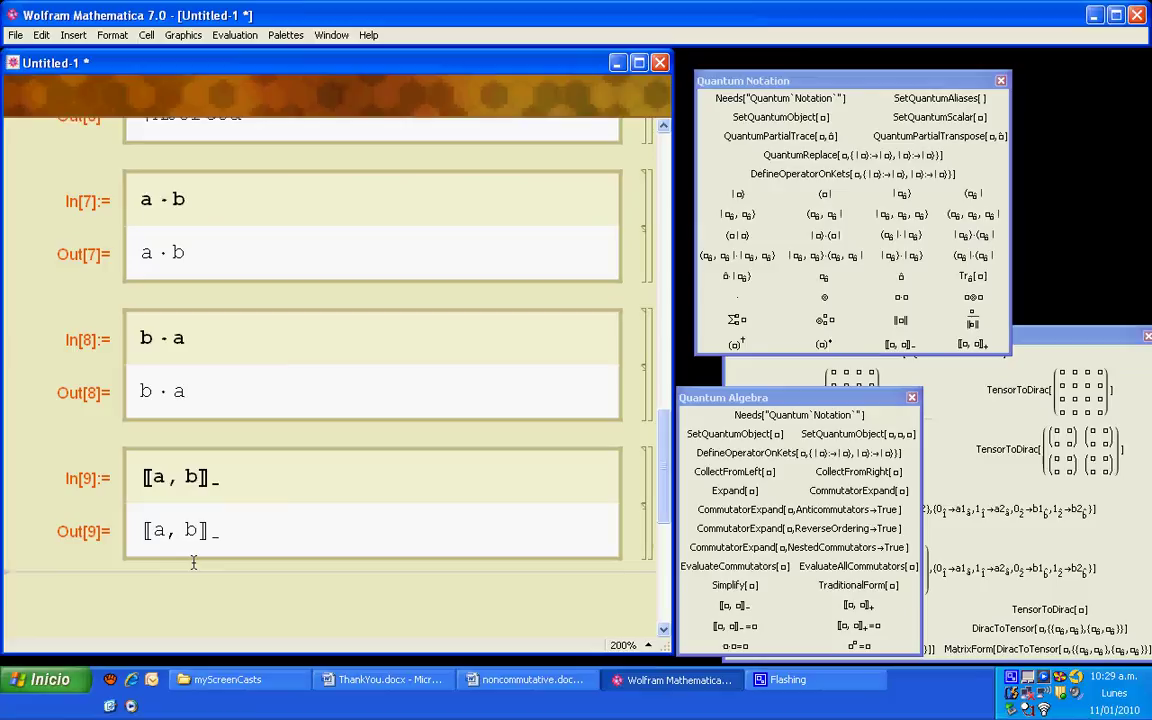
pyautogui.click(720, 563)
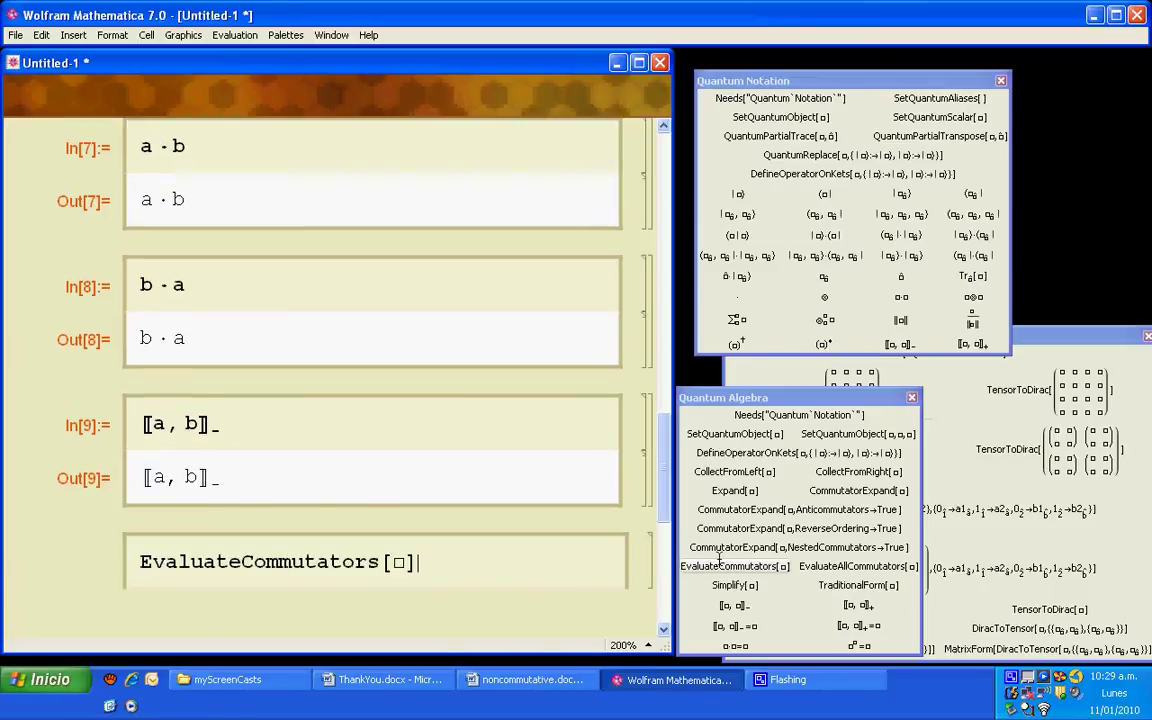
# Paste [[a, b]]₋ into EvaluateCommutators and evaluate it to −b·a + a·b
pyautogui.tripleClick(156, 422)
pyautogui.click(161, 414)
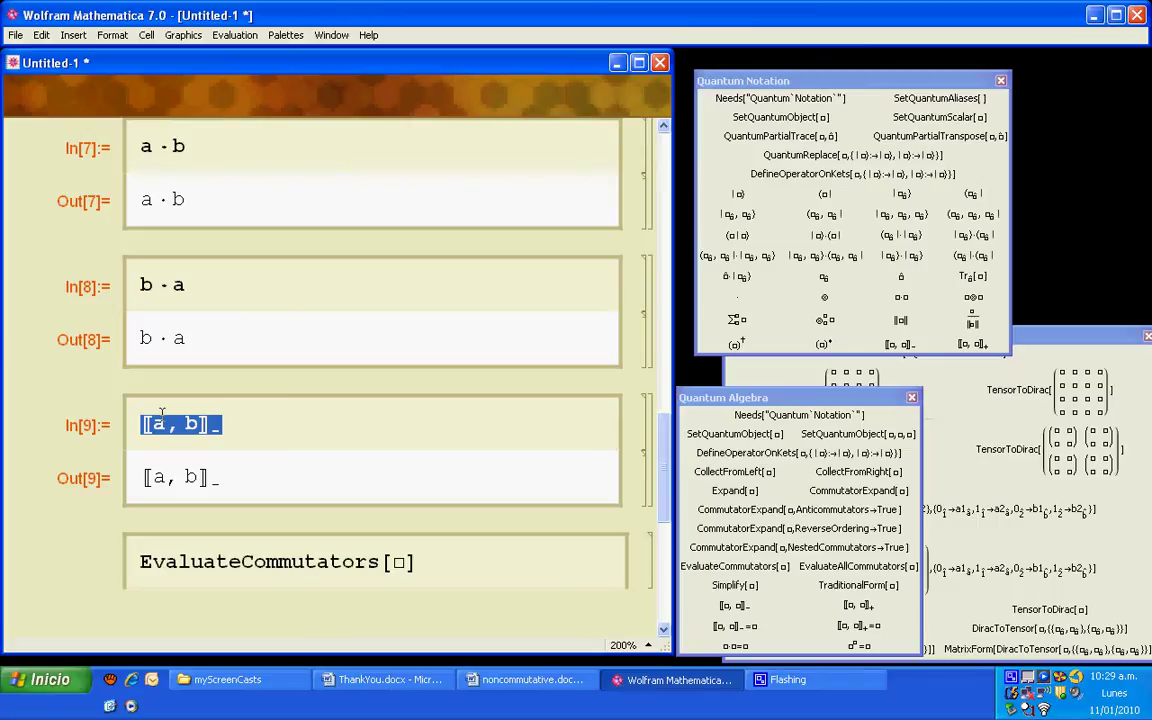
pyautogui.click(398, 562)
pyautogui.hotkey('ctrl', 'v')
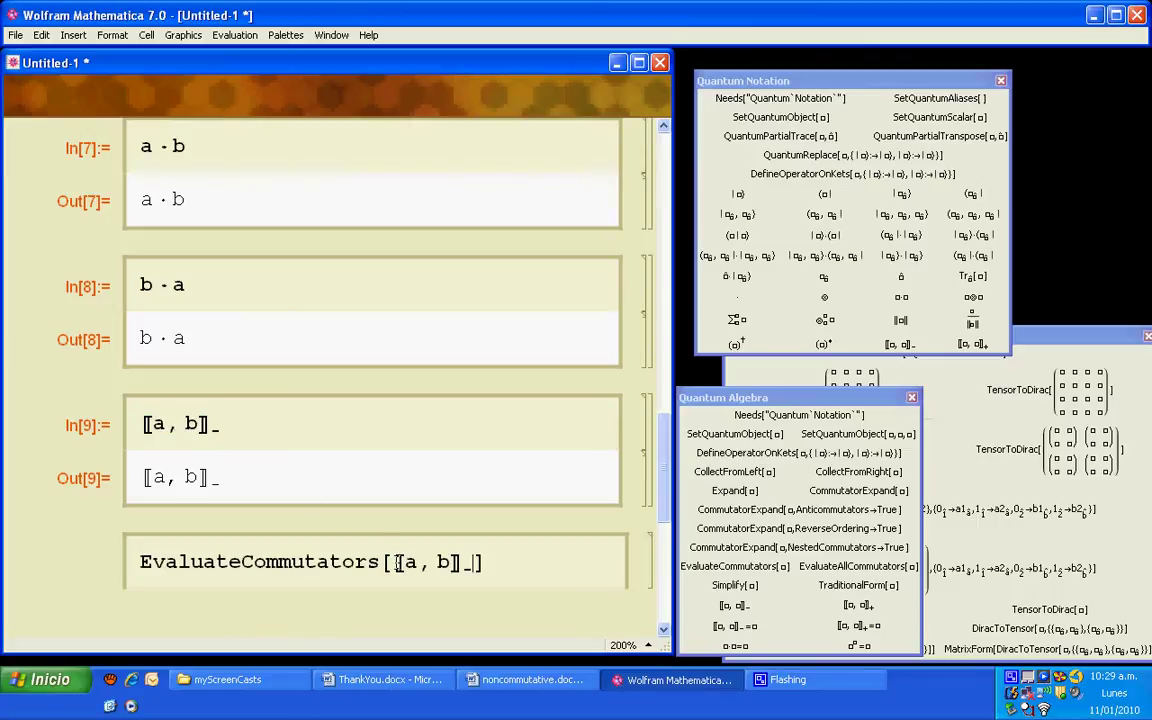
pyautogui.hotkey('shift', 'Return')
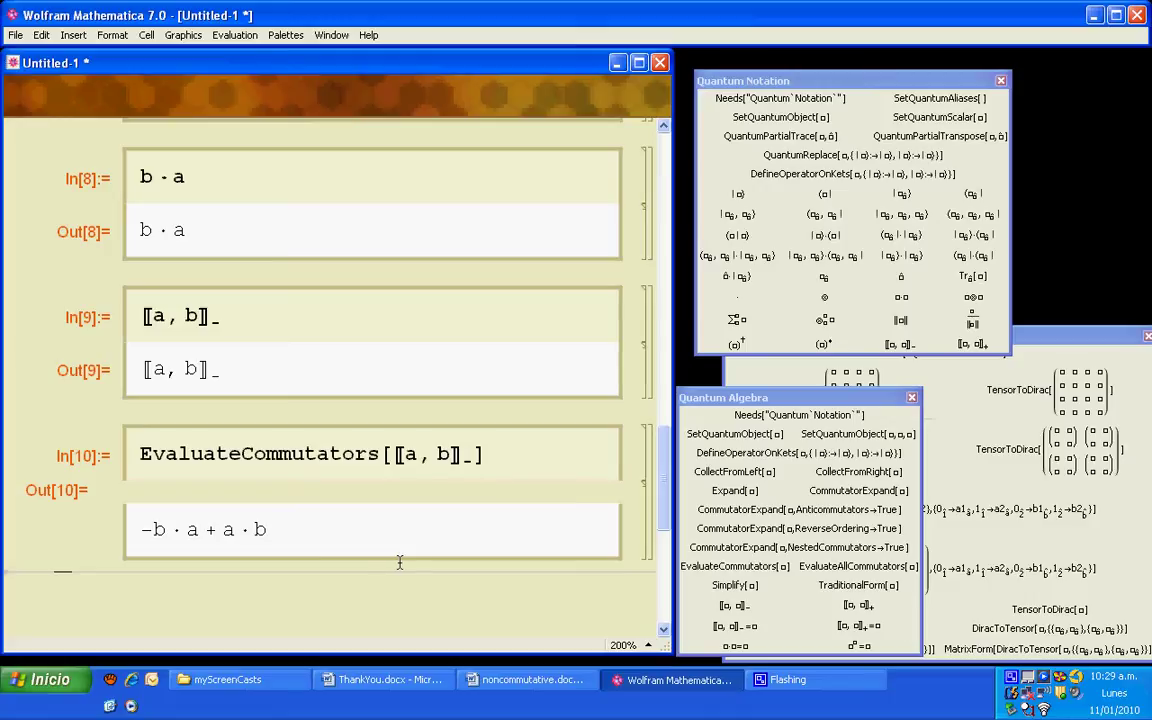
pyautogui.click(820, 494)
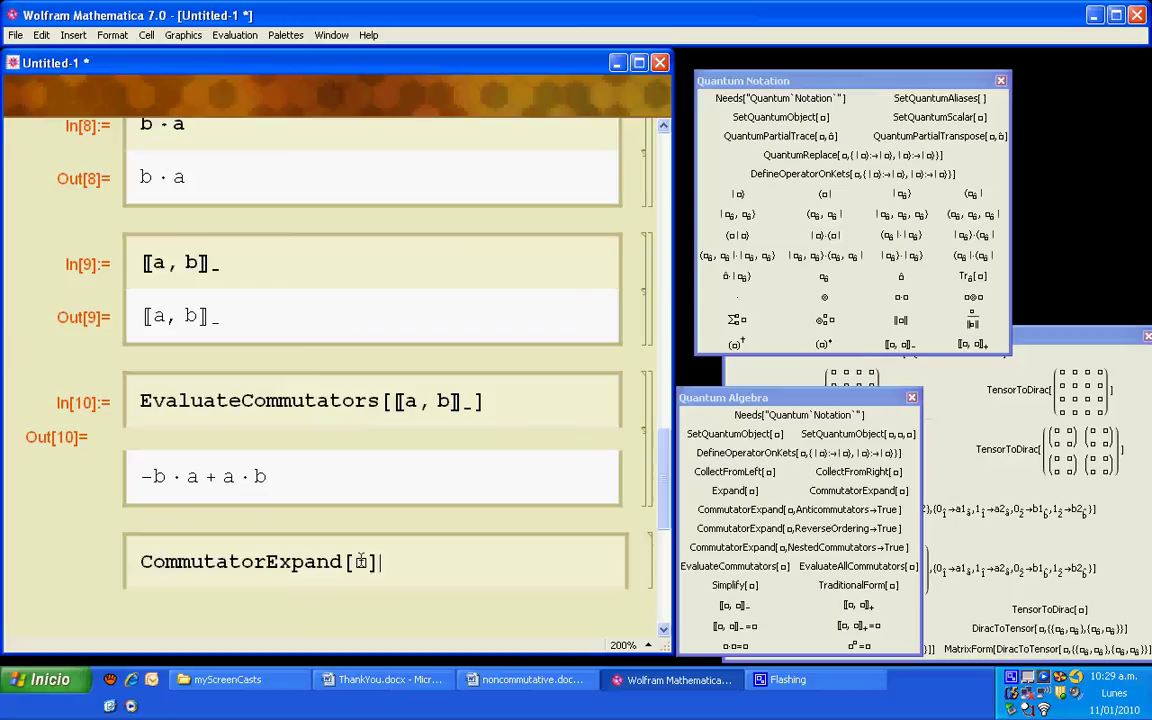
# Evaluate CommutatorExpand[(a + b)³], giving an expansion with [[a, b]]₋ terms
pyautogui.click(361, 562)
pyautogui.write('(a ')
pyautogui.write('+ b)')
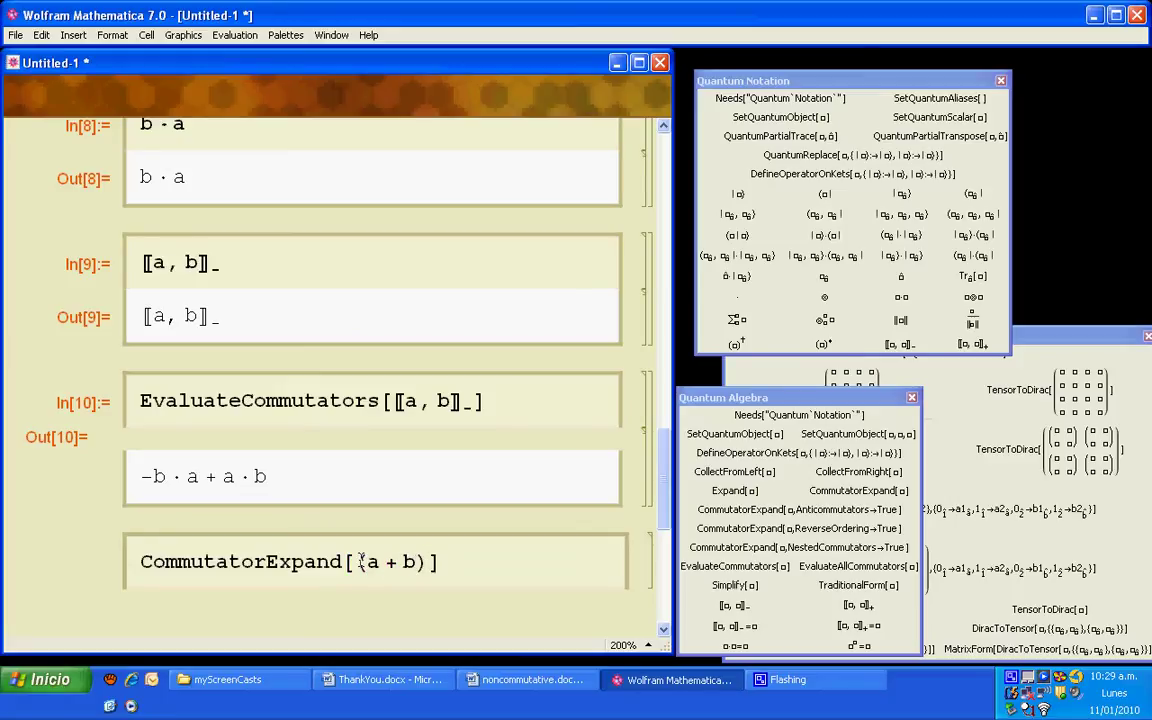
pyautogui.hotkey('ctrl', '6')
pyautogui.write('3')
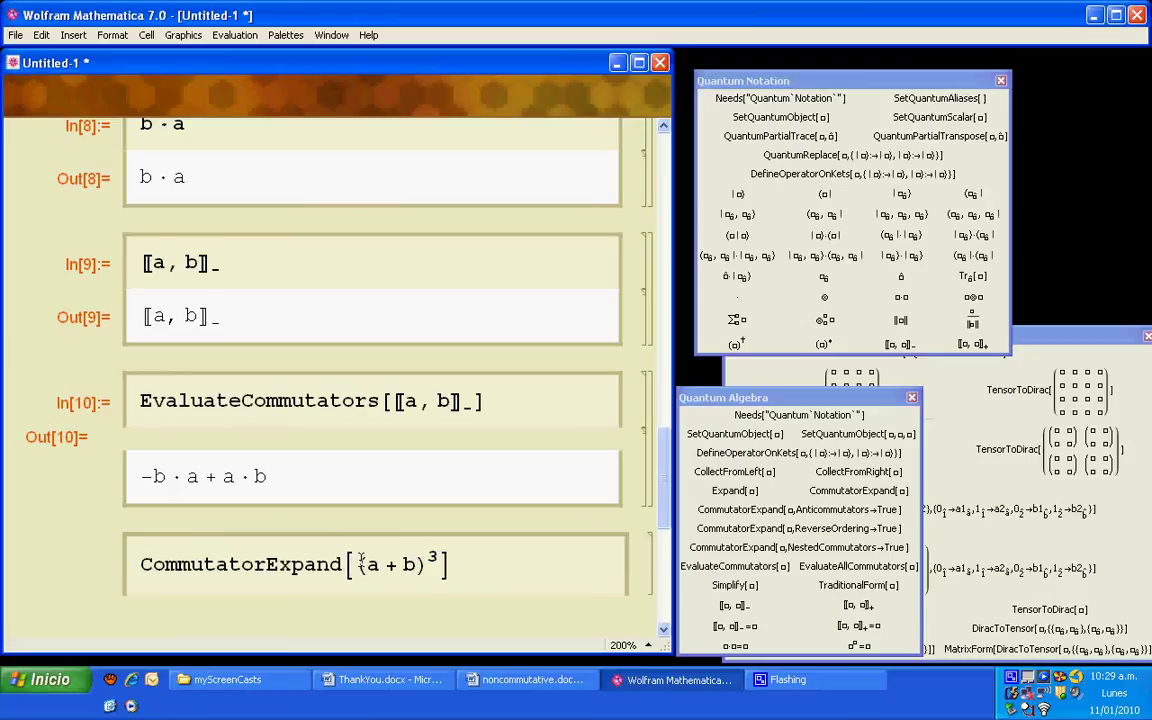
pyautogui.hotkey('shift', 'Return')
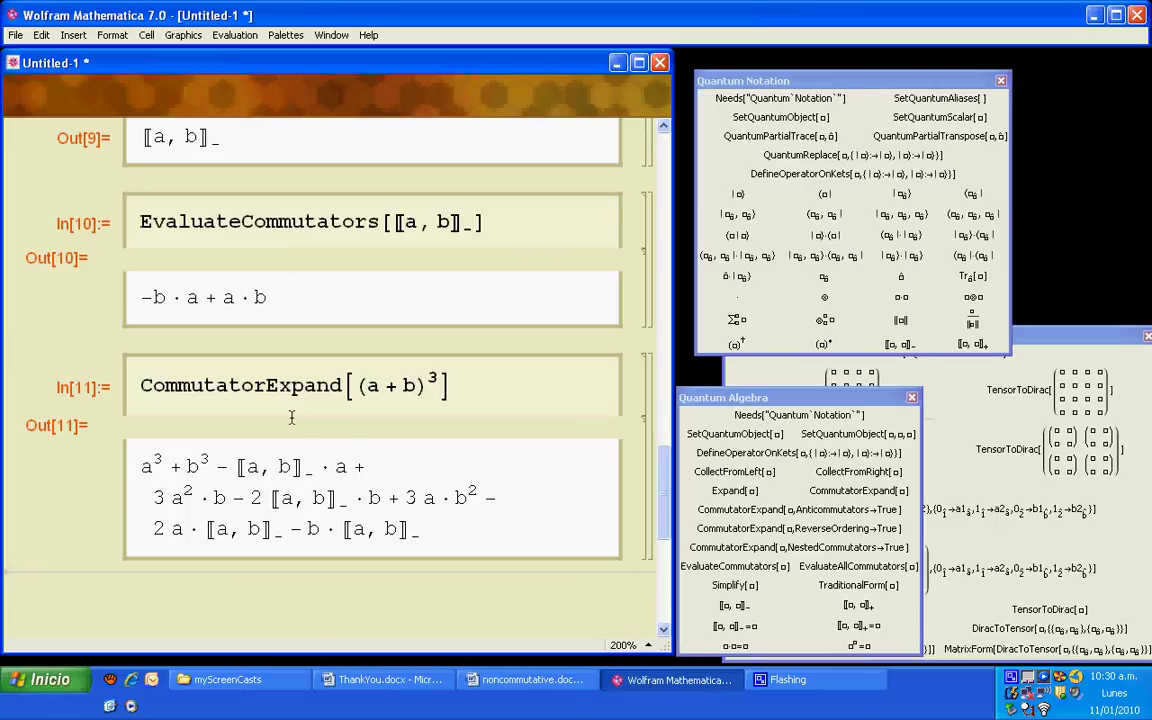
pyautogui.click(735, 545)
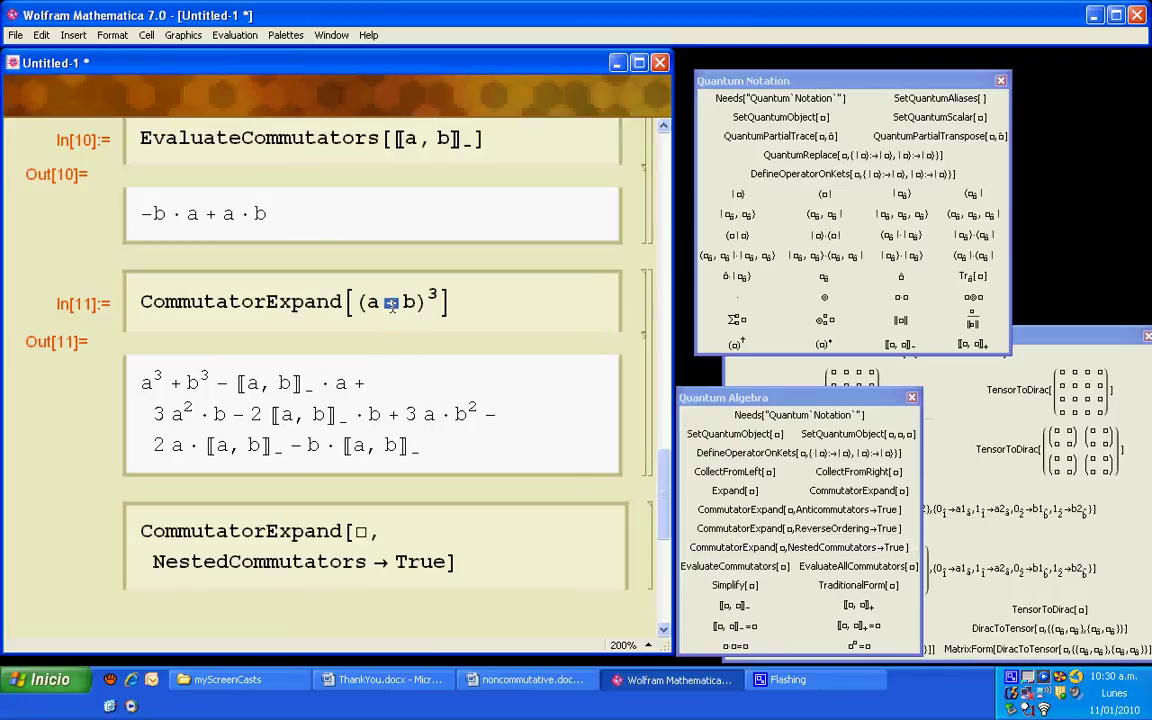
# Expand (a + b)³ with NestedCommutators→True, yielding terms like [[b, [[a, b]]₋]]₋
pyautogui.tripleClick(391, 303)
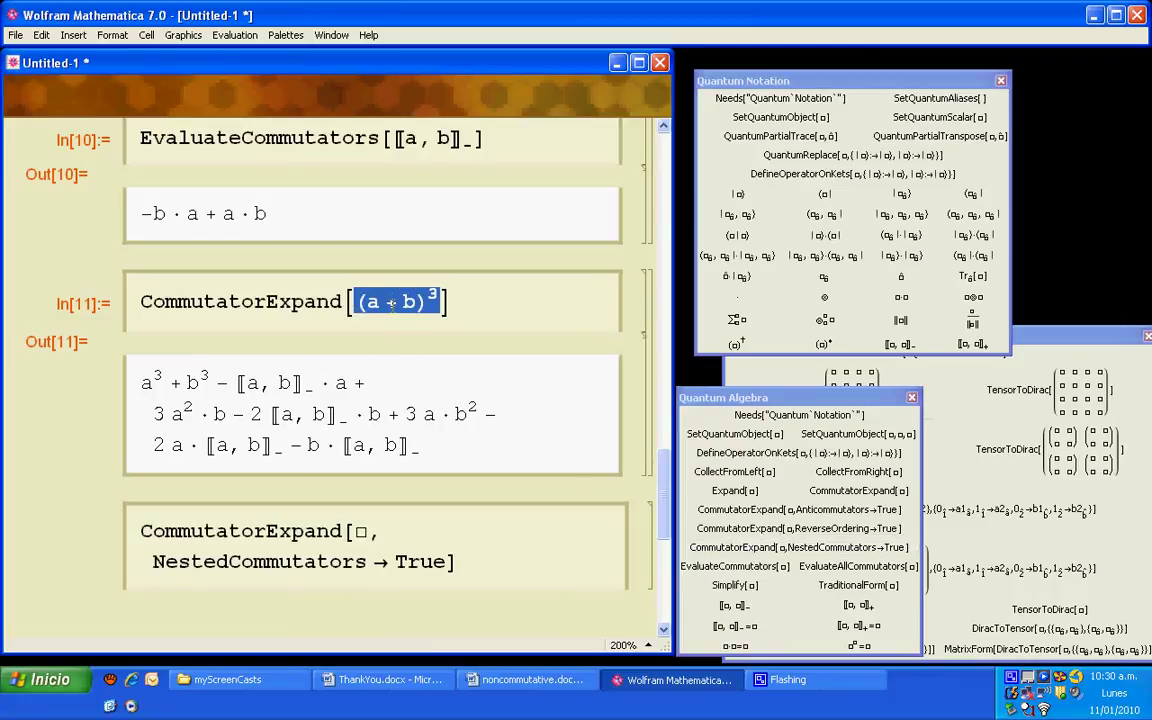
pyautogui.click(360, 532)
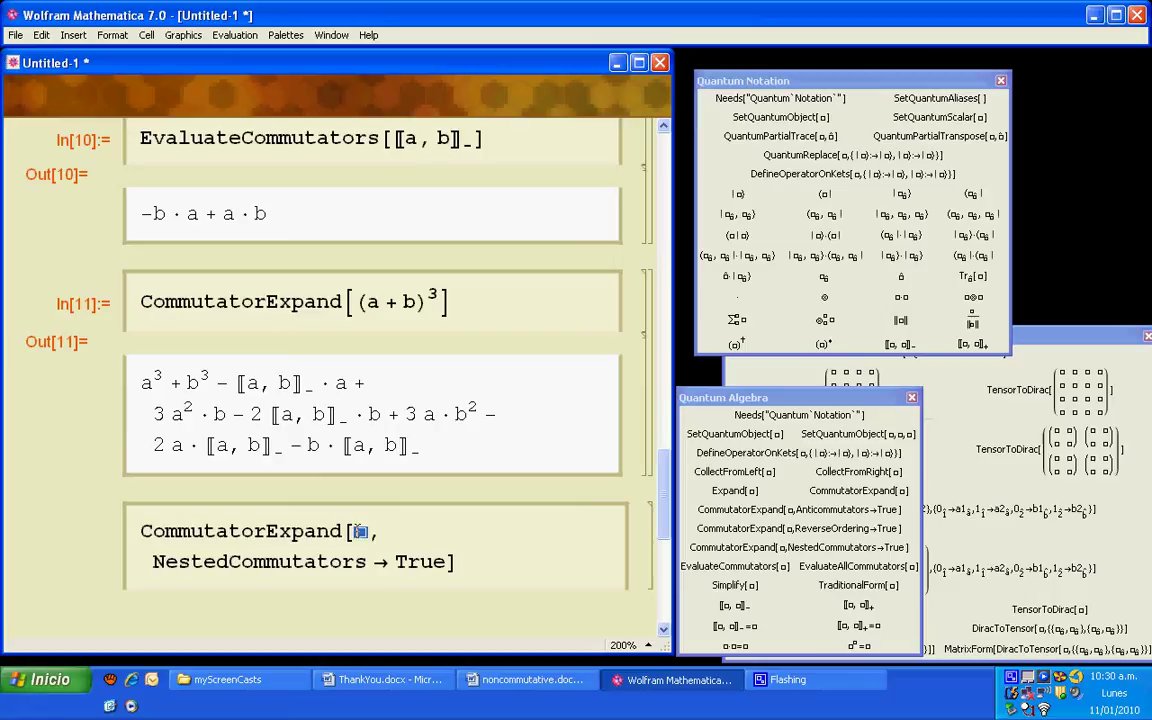
pyautogui.hotkey('ctrl', 'v')
pyautogui.hotkey('shift', 'Return')
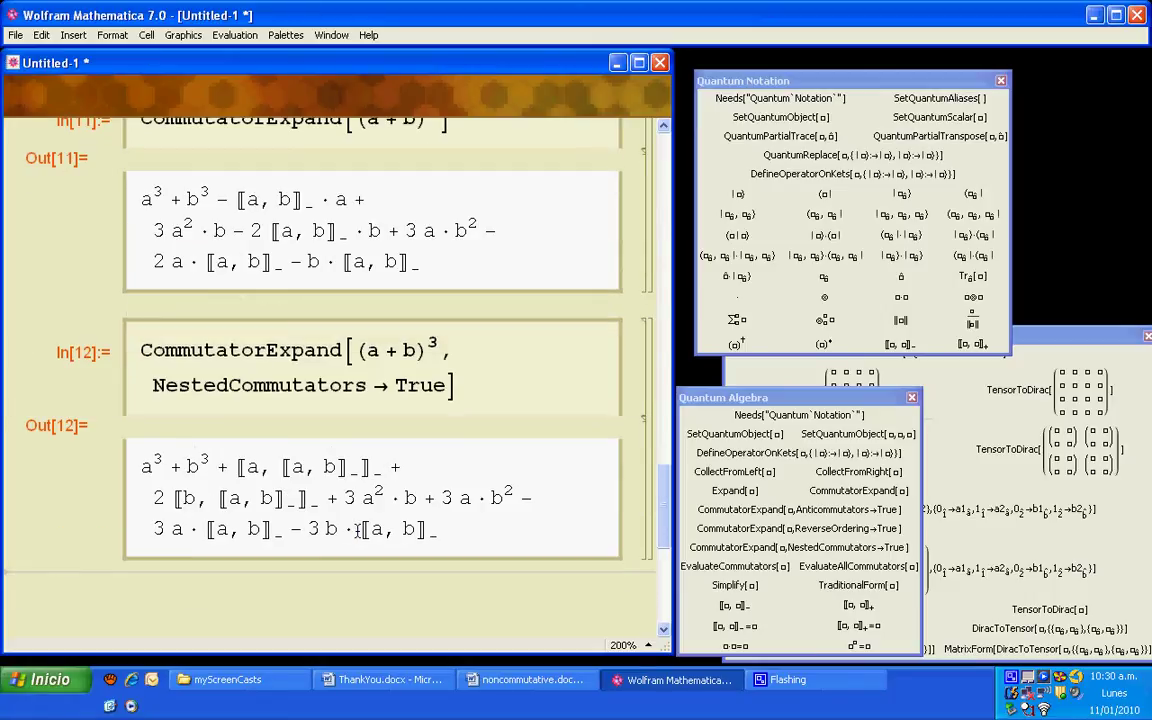
pyautogui.moveTo(165, 499); pyautogui.dragTo(204, 504)
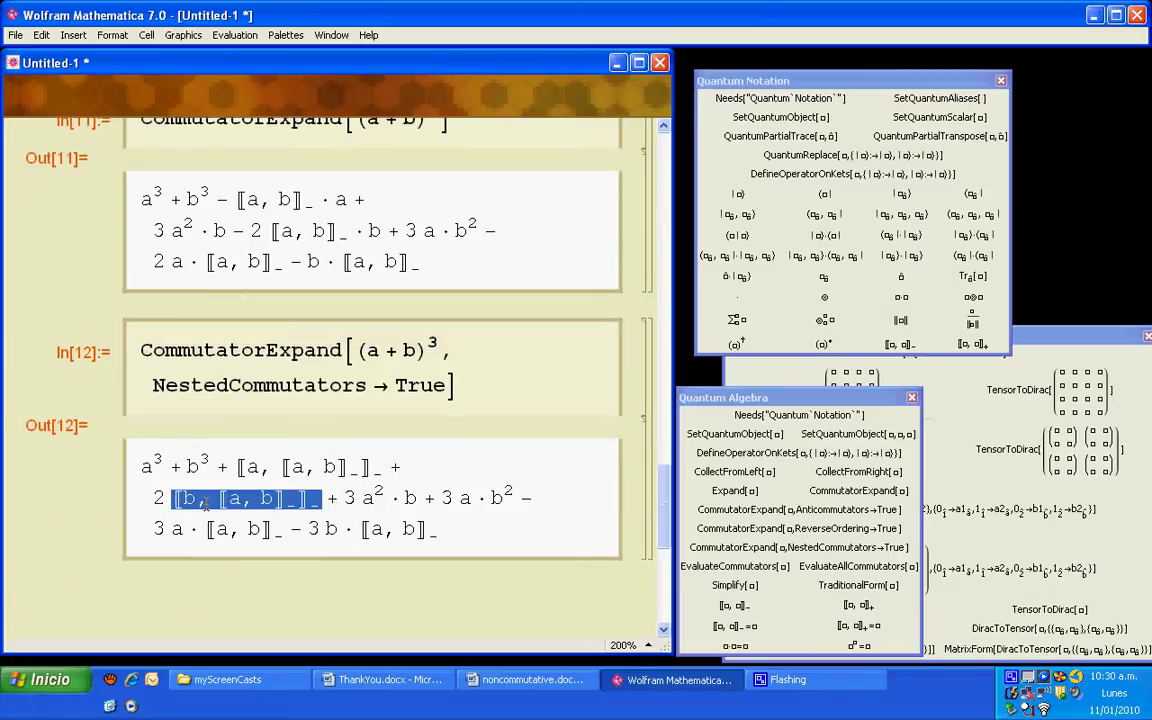
pyautogui.click(343, 573)
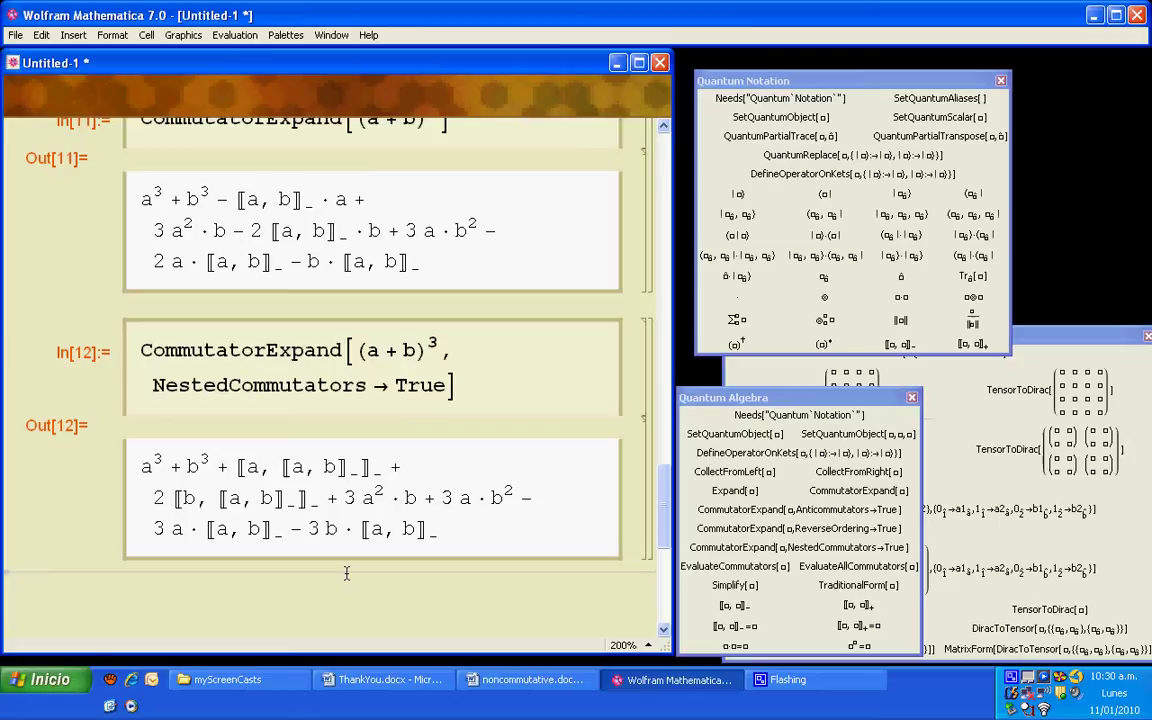
# Assign the commutator [[a, b]]₋ the value 1 using the palette template
pyautogui.click(735, 626)
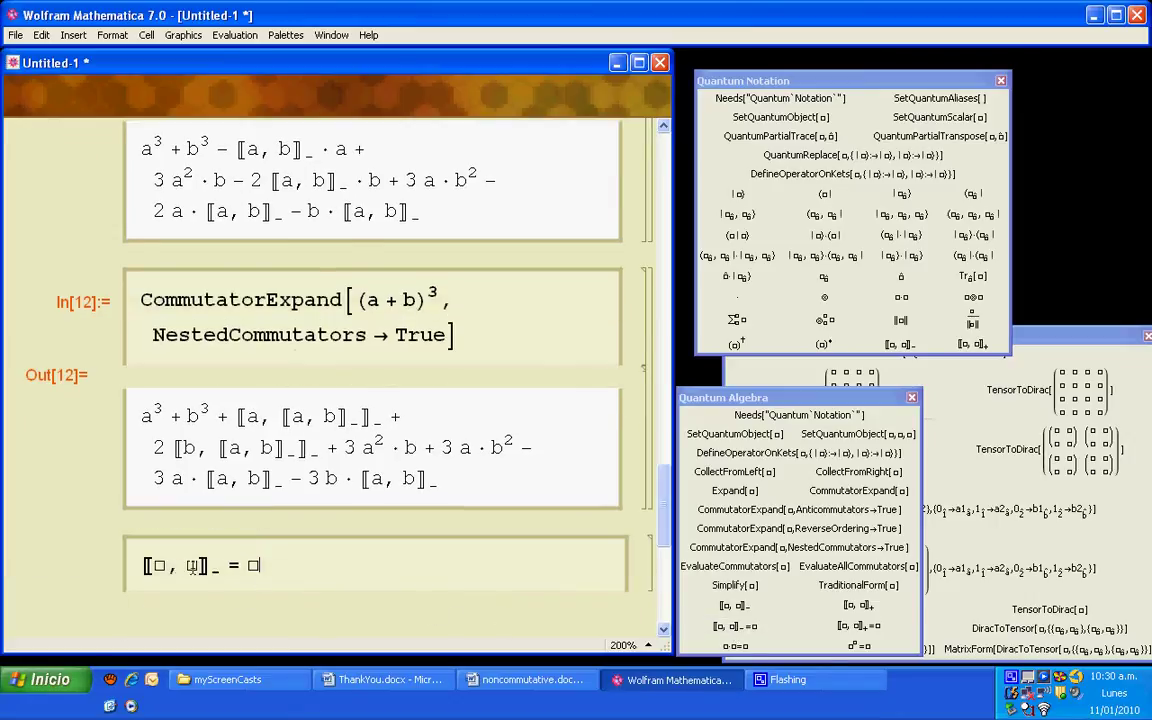
pyautogui.click(160, 566)
pyautogui.write('a')
pyautogui.press('Tab')
pyautogui.write('b')
pyautogui.click(253, 565)
pyautogui.hotkey('shift', 'Return')
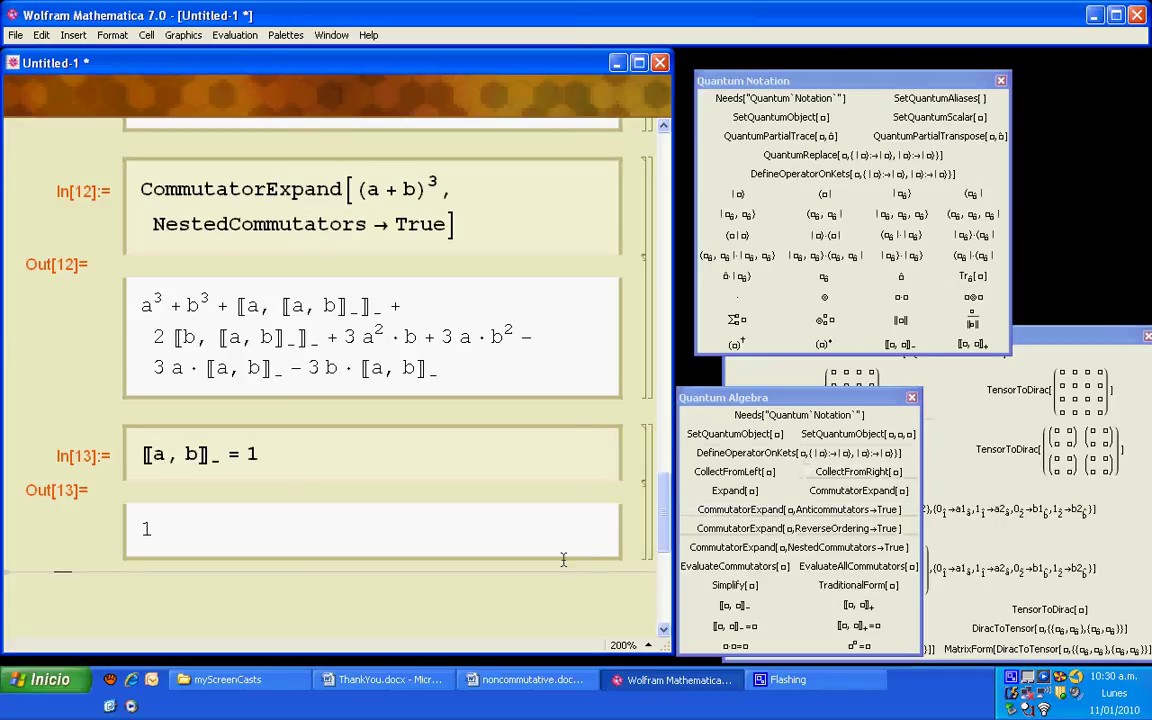
# Evaluate CommutatorExpand[(a + b)^3], yielding -3a + a³ - 3b + b³ + 3a²·b + 3a·b²
pyautogui.write('Commu')
pyautogui.press('BackSpace')
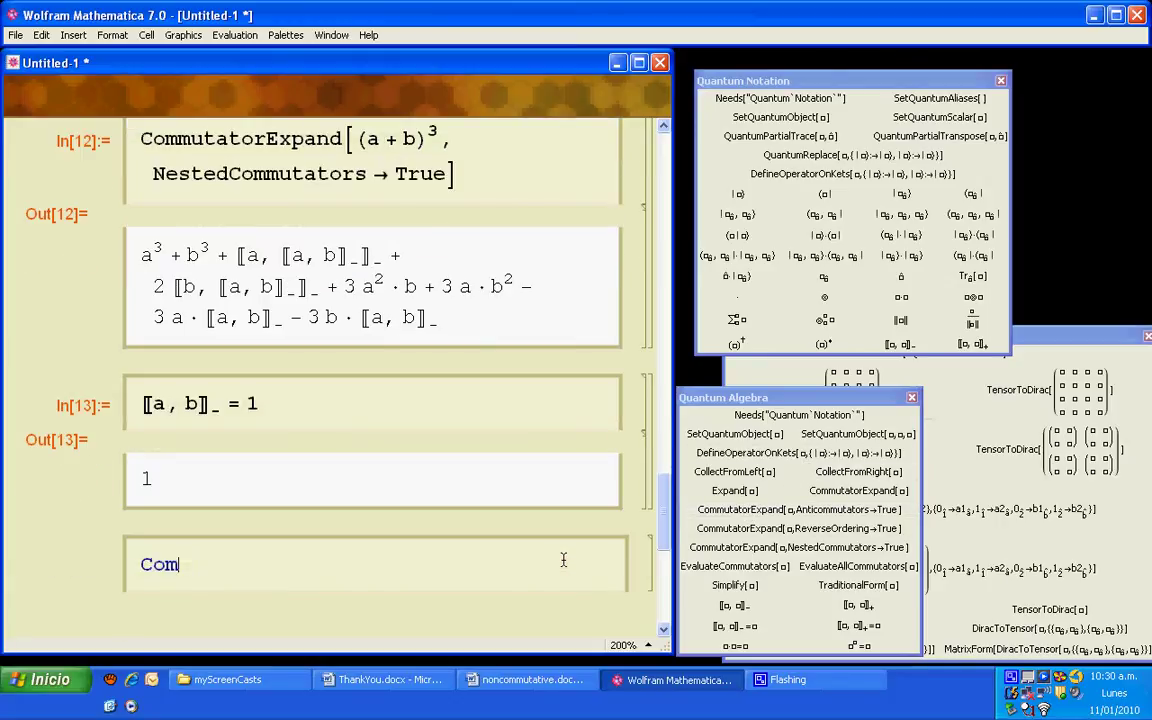
pyautogui.write('mutatorE')
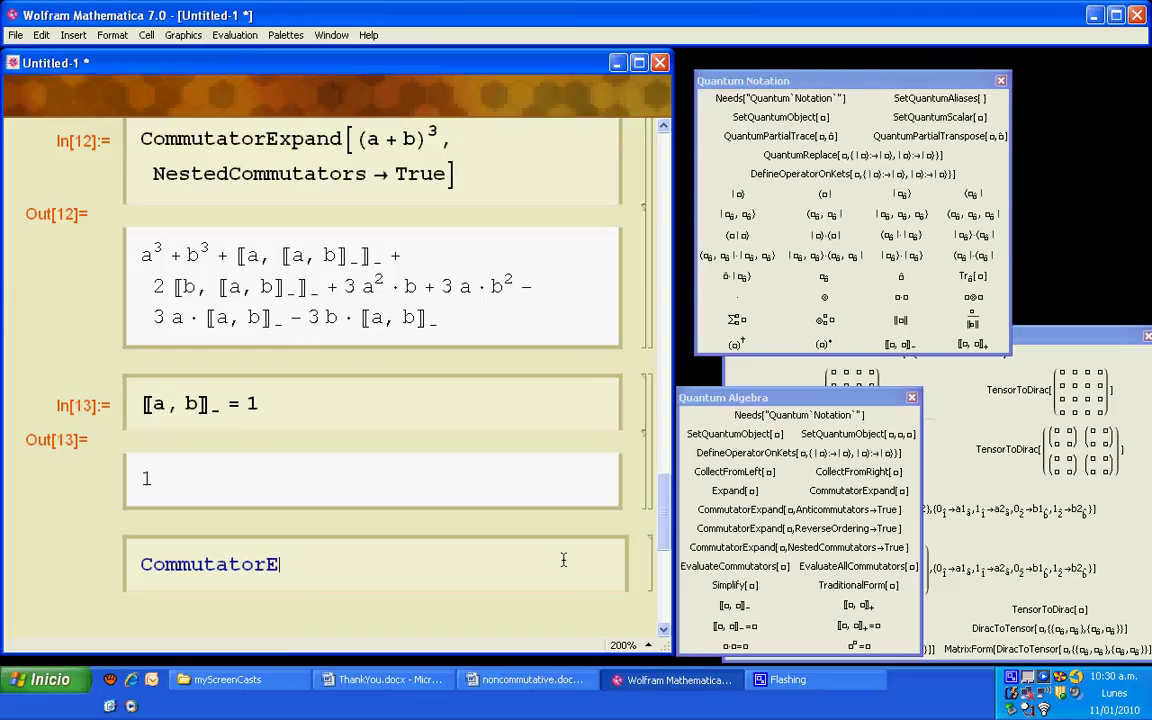
pyautogui.write('xpand[ ')
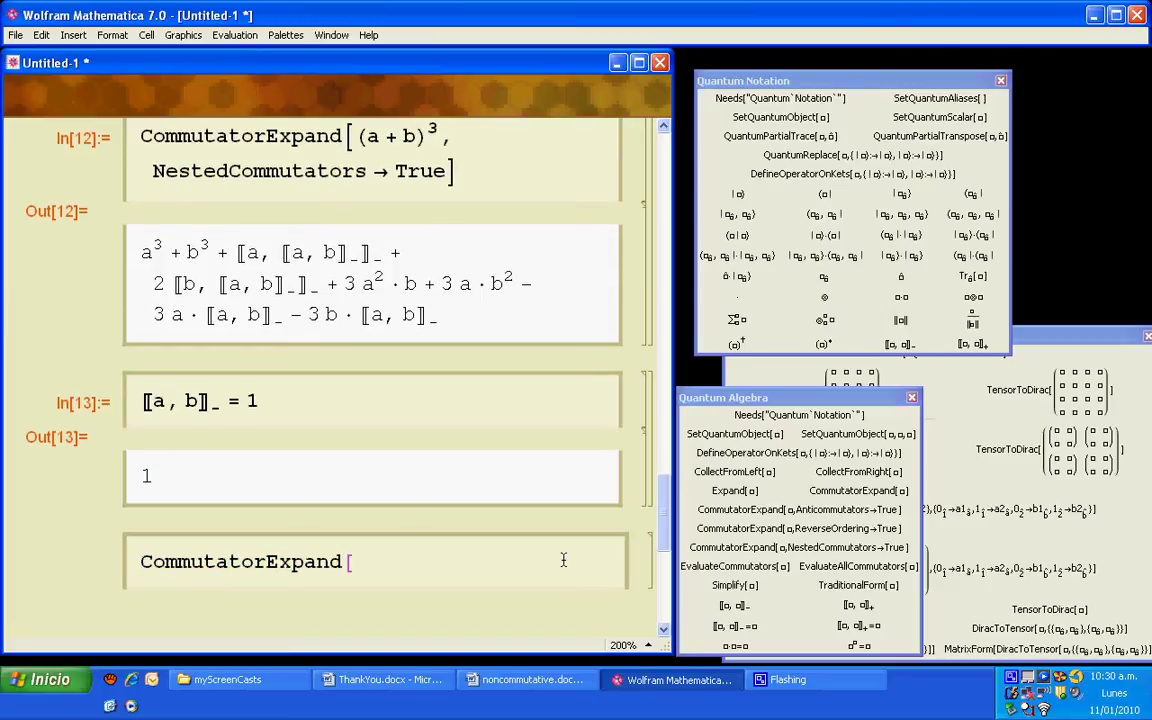
pyautogui.write('(a + b)')
pyautogui.hotkey('ctrl', '6')
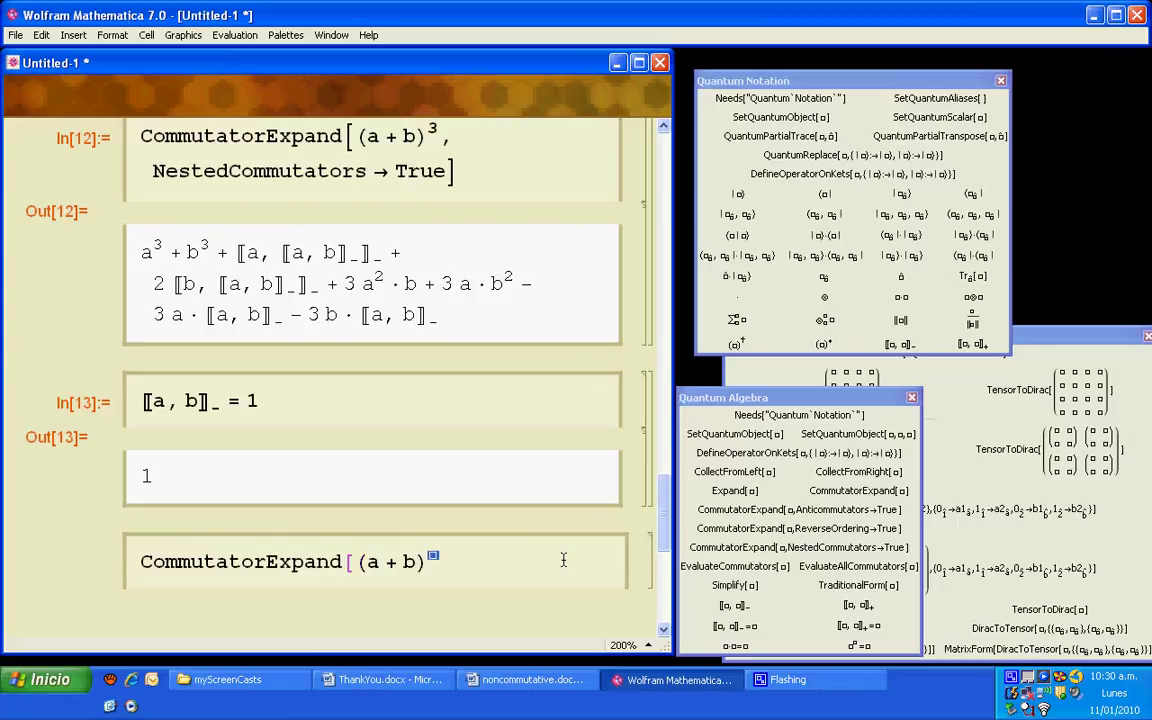
pyautogui.write('3')
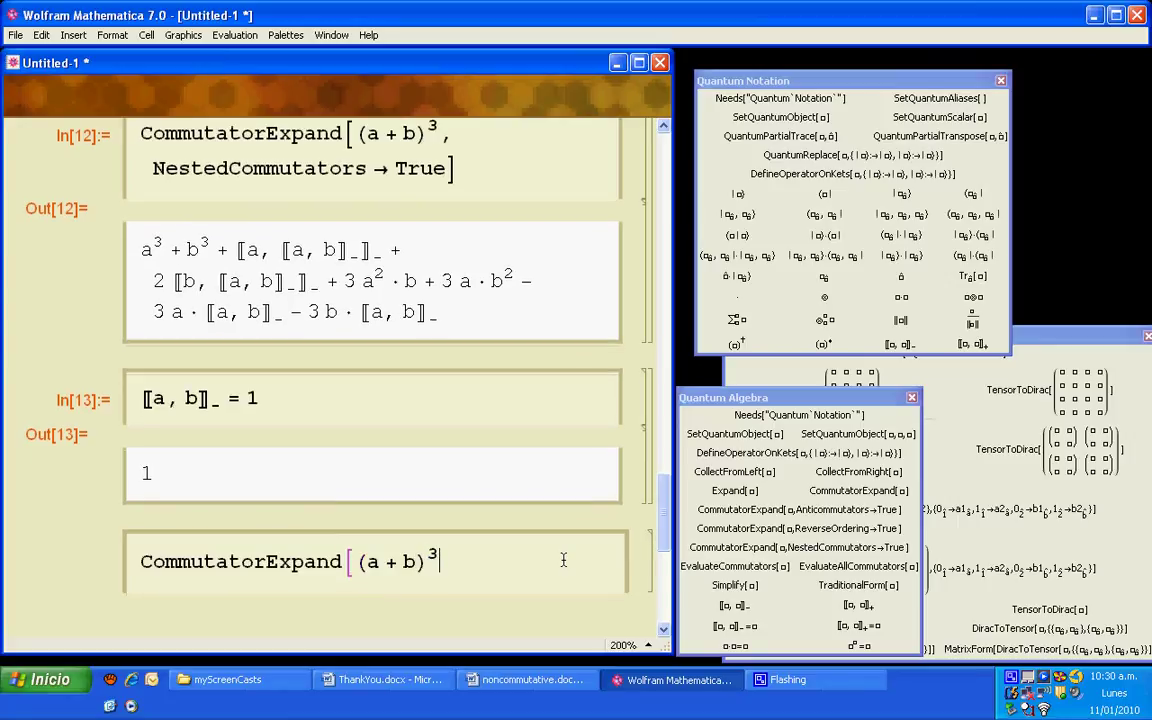
pyautogui.hotkey('ctrl', 'space')
pyautogui.write(']')
pyautogui.hotkey('shift', 'Return')
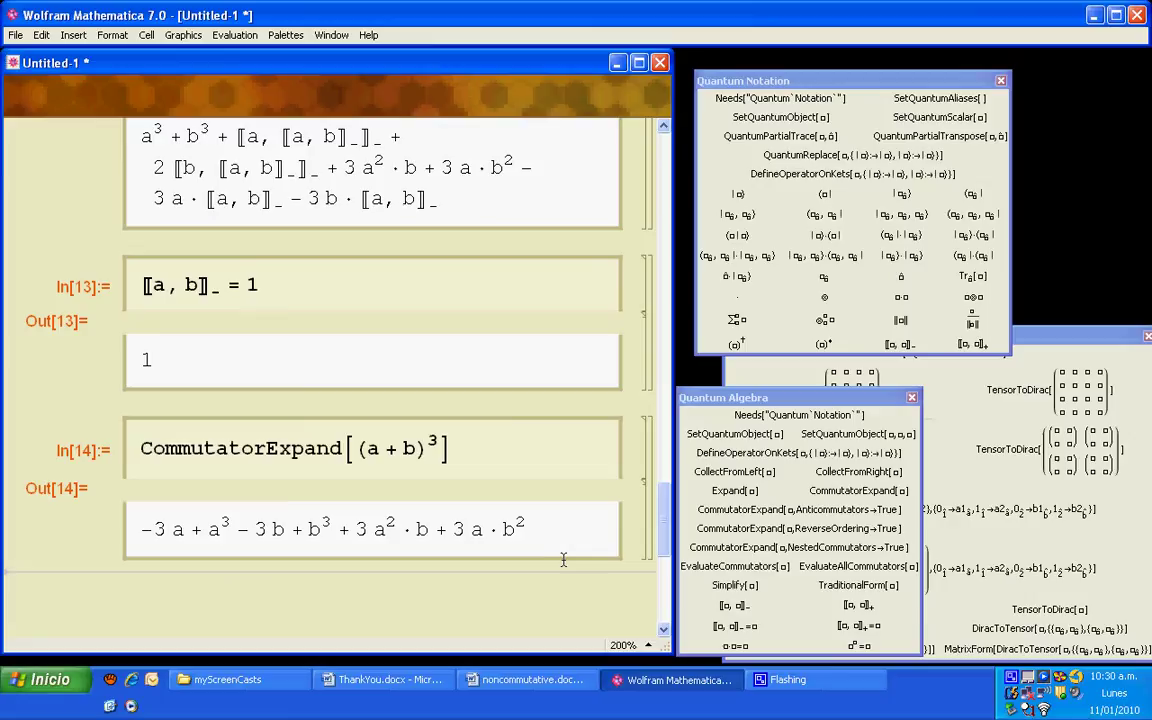
# Select the In[14]/Out[14] cell group, then bring up the ThankYou document in Word
pyautogui.moveTo(140, 448); pyautogui.dragTo(326, 470)
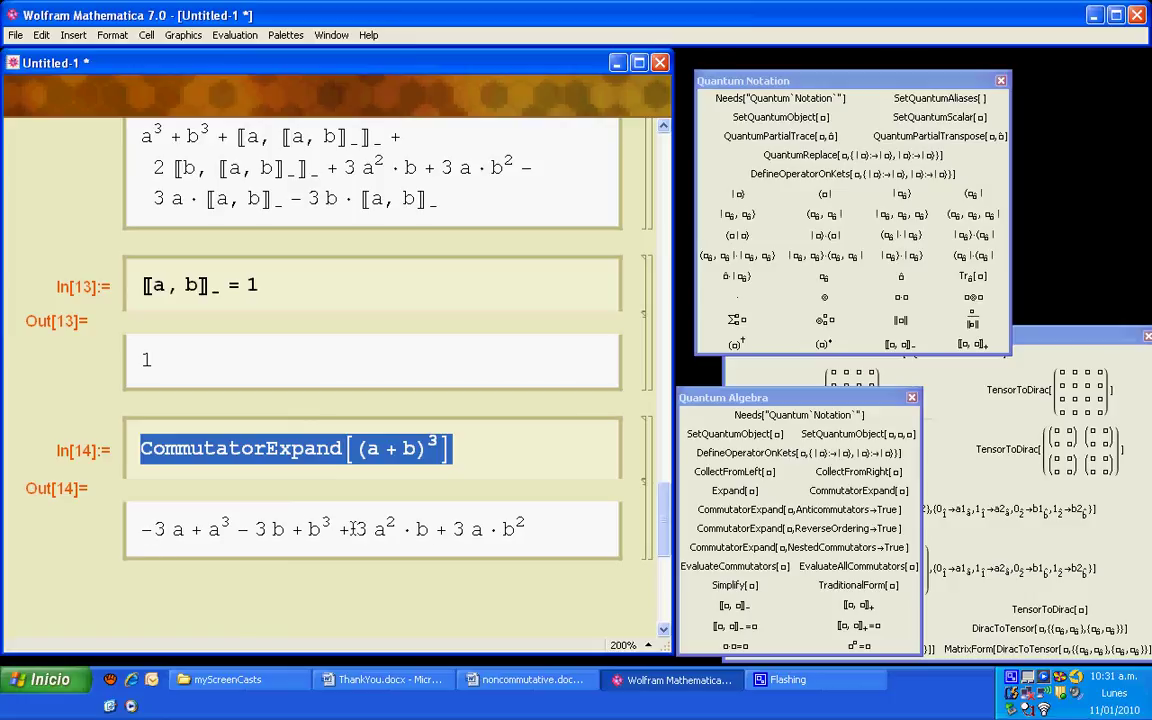
pyautogui.click(424, 617)
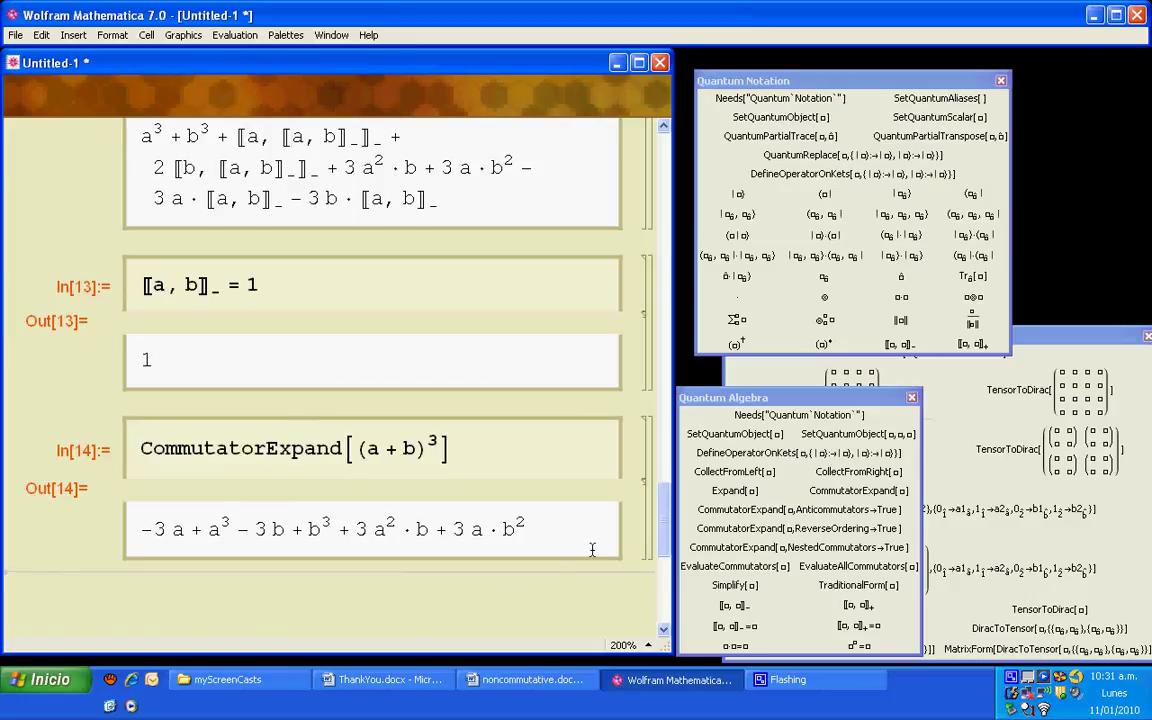
pyautogui.click(652, 527)
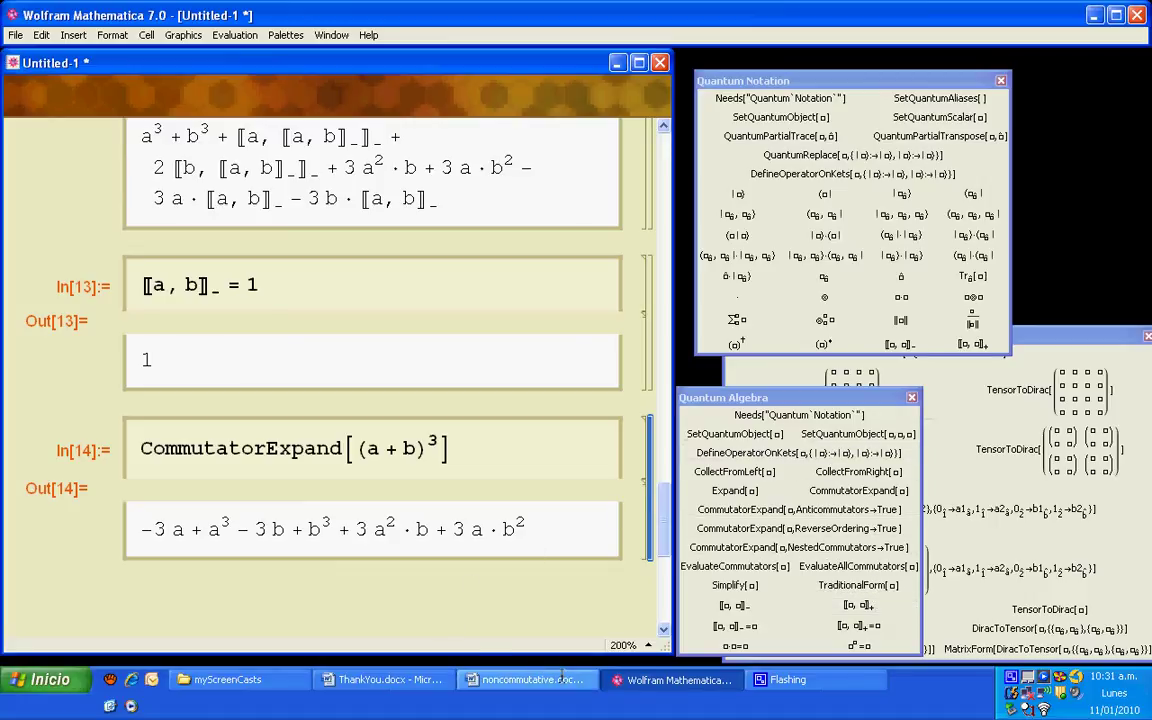
pyautogui.click(385, 679)
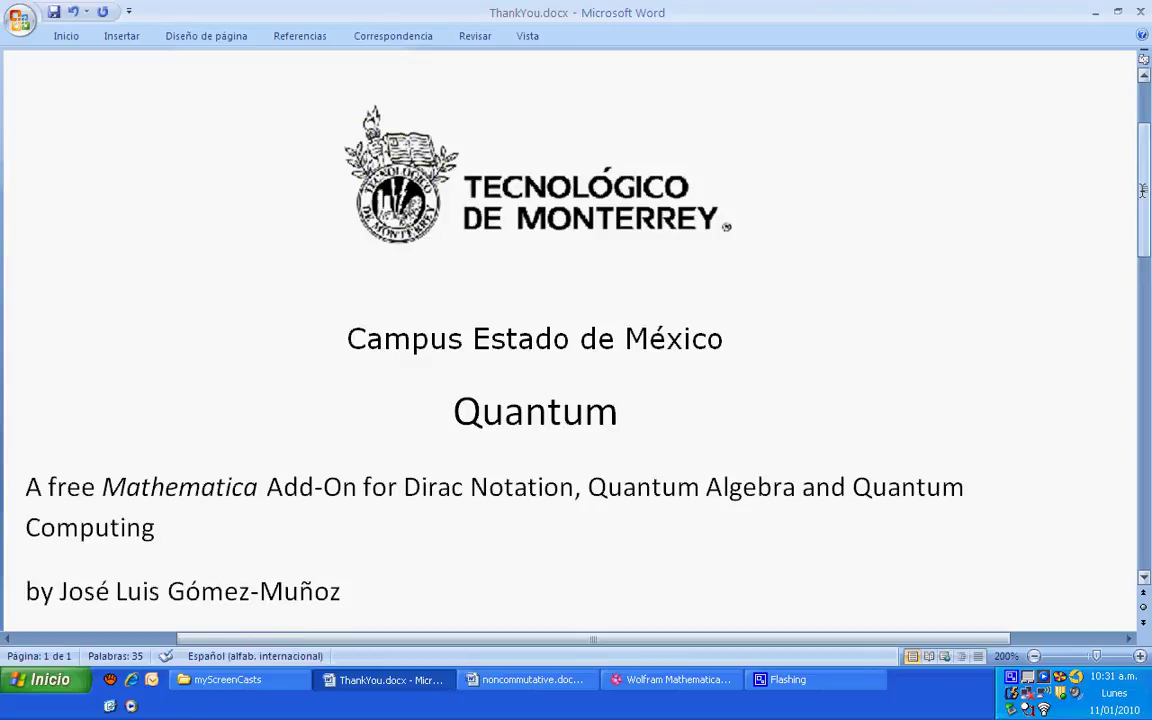
# Scroll the ThankYou title page down until the co-author credits line shows
pyautogui.moveTo(1143, 190); pyautogui.dragTo(1143, 211)
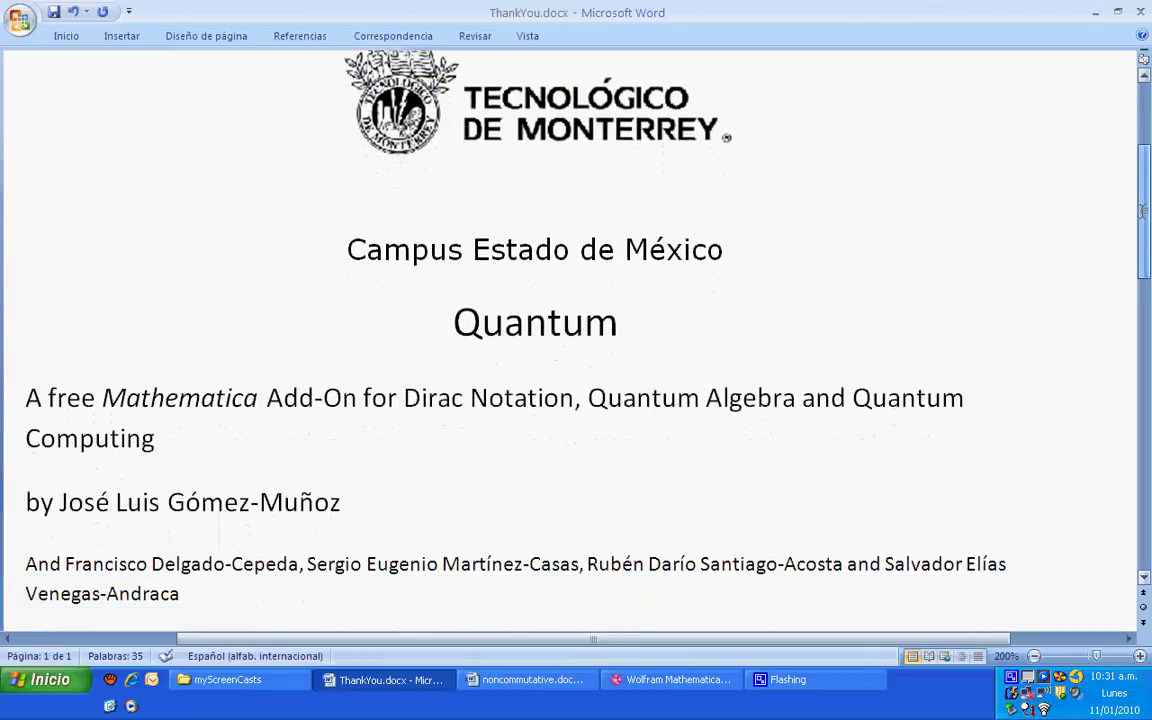
pyautogui.moveTo(1143, 211); pyautogui.dragTo(1143, 234)
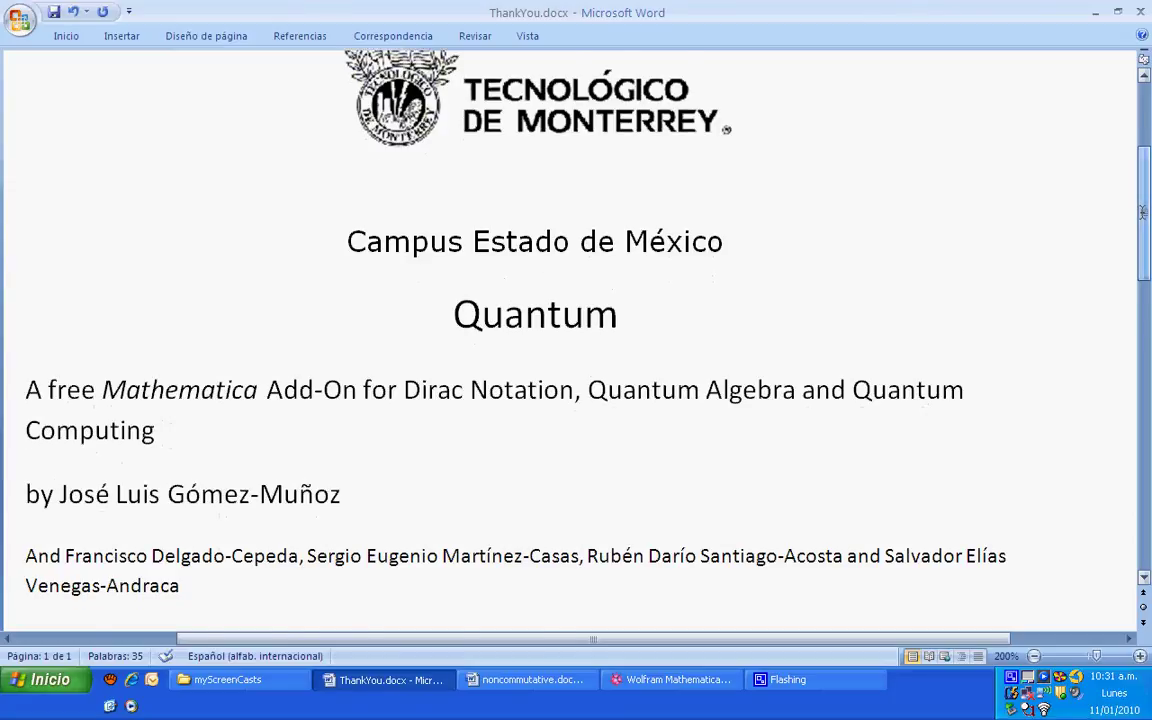